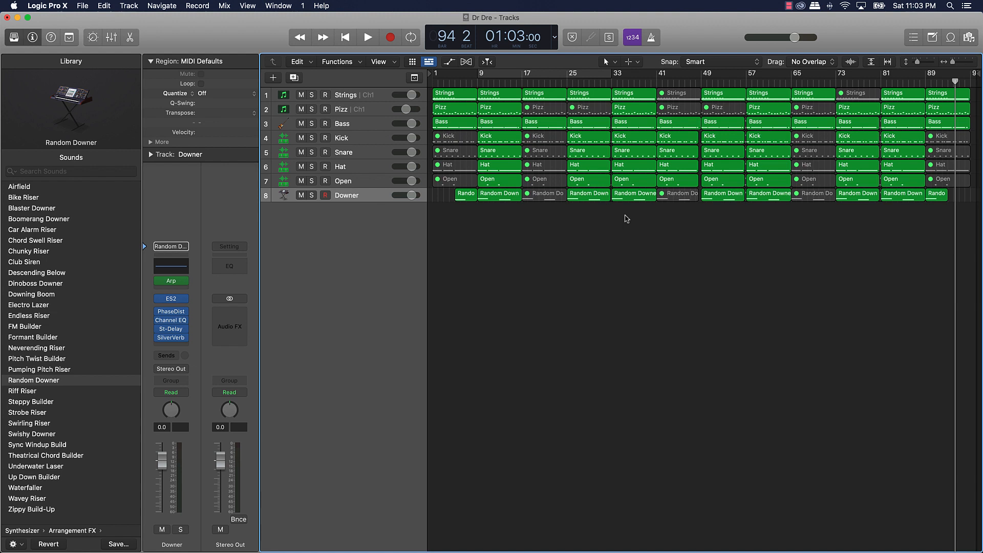
# Play the arrangement from the beginning through about bar 17 to hear the unmixed beat, and stop playback
pyautogui.press('Return')
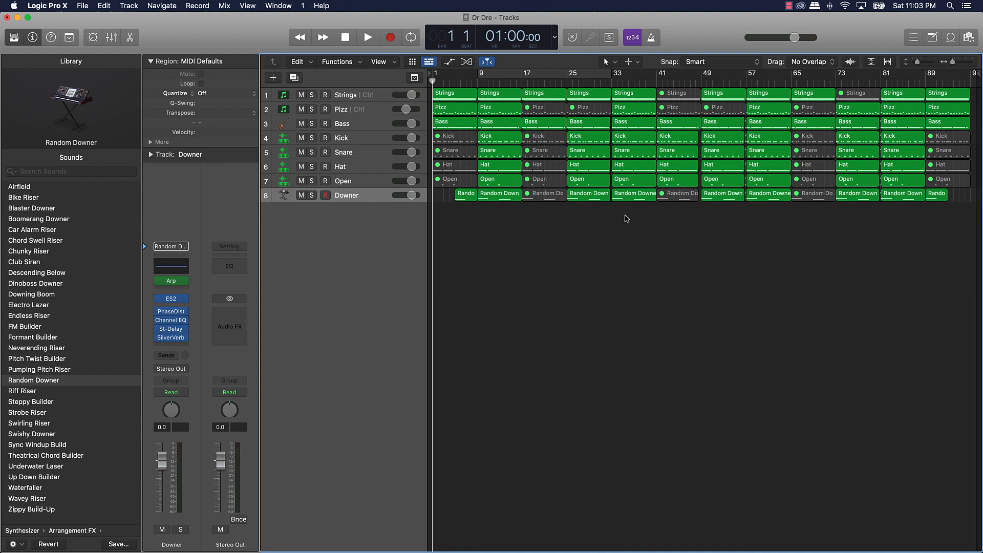
pyautogui.press('space')
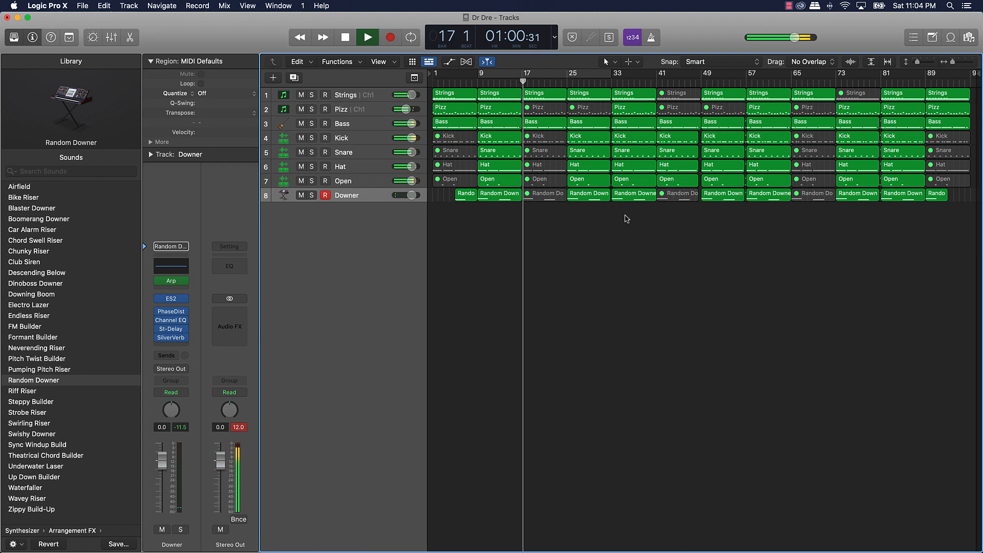
pyautogui.press('space')
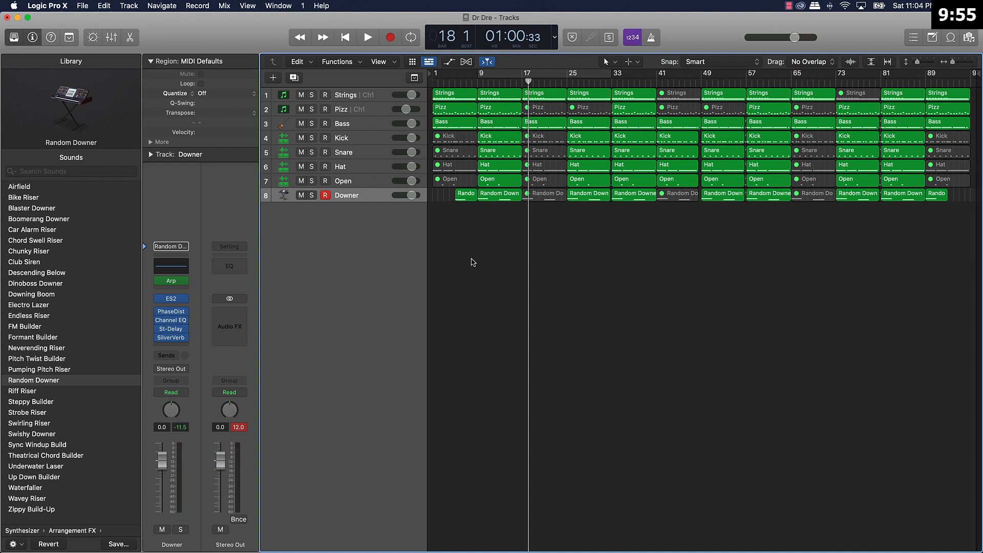
# Insert the stereo Waves Nx Ocean Way Nashville plug-in on the Stereo Out channel and close its windows
pyautogui.click(231, 317)
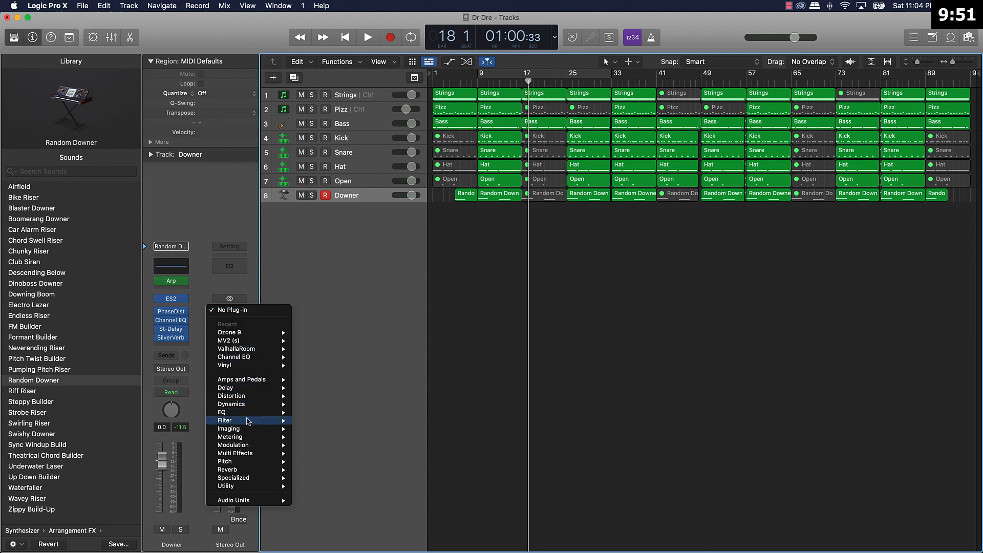
pyautogui.moveTo(285, 504)
pyautogui.moveTo(340, 528)
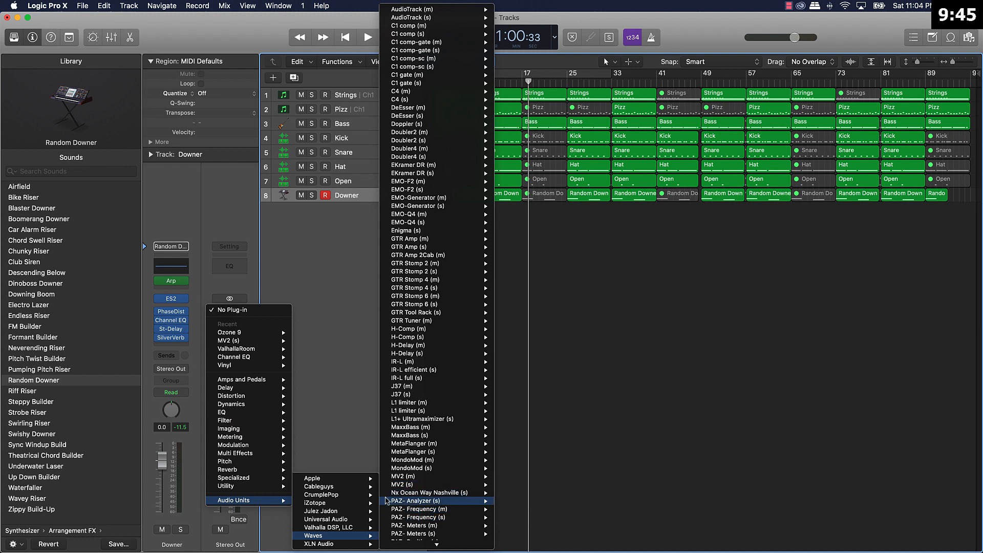
pyautogui.moveTo(394, 496)
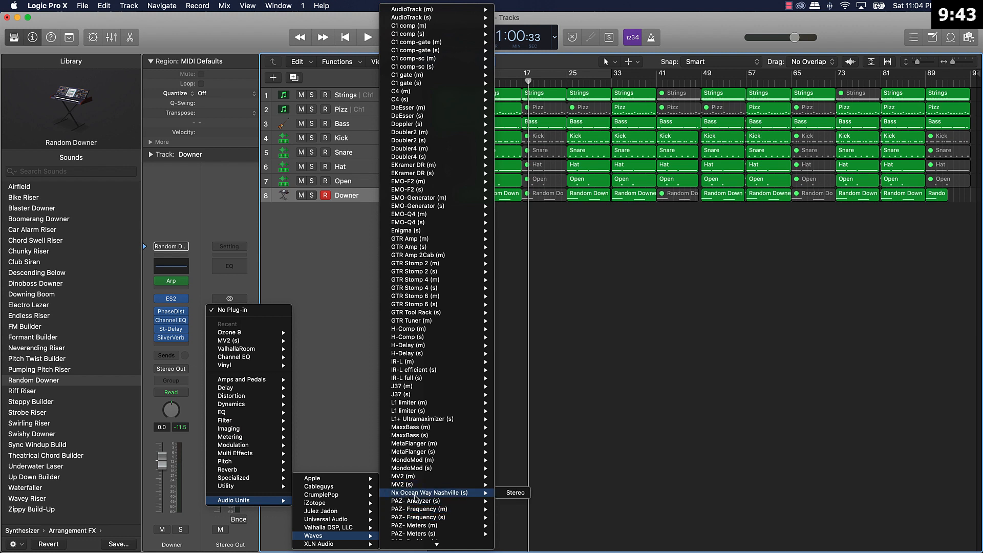
pyautogui.click(522, 492)
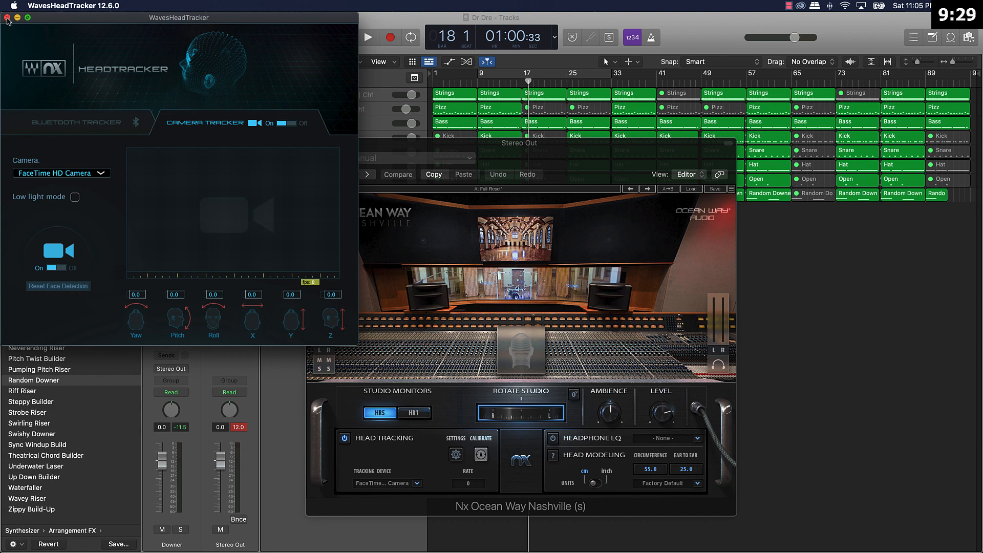
pyautogui.click(7, 17)
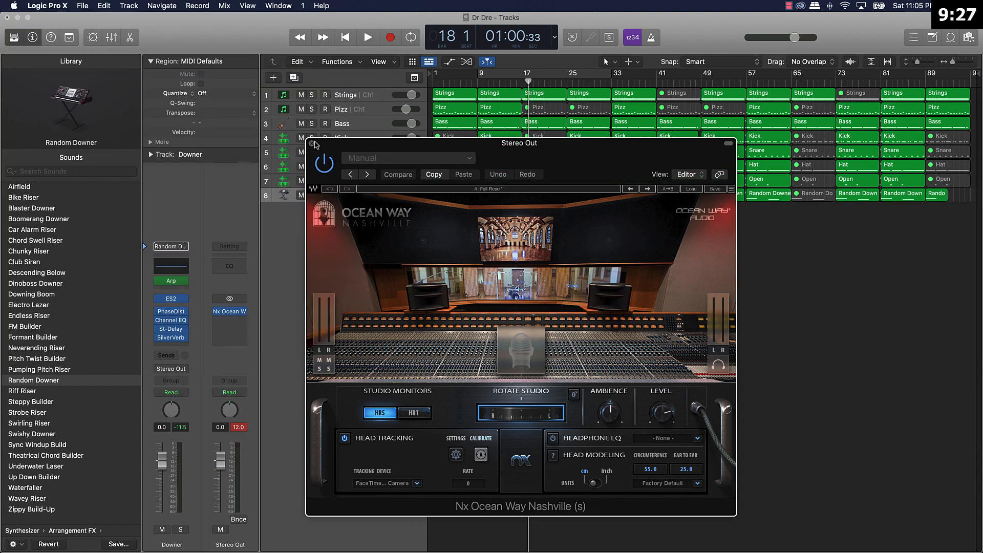
pyautogui.click(312, 143)
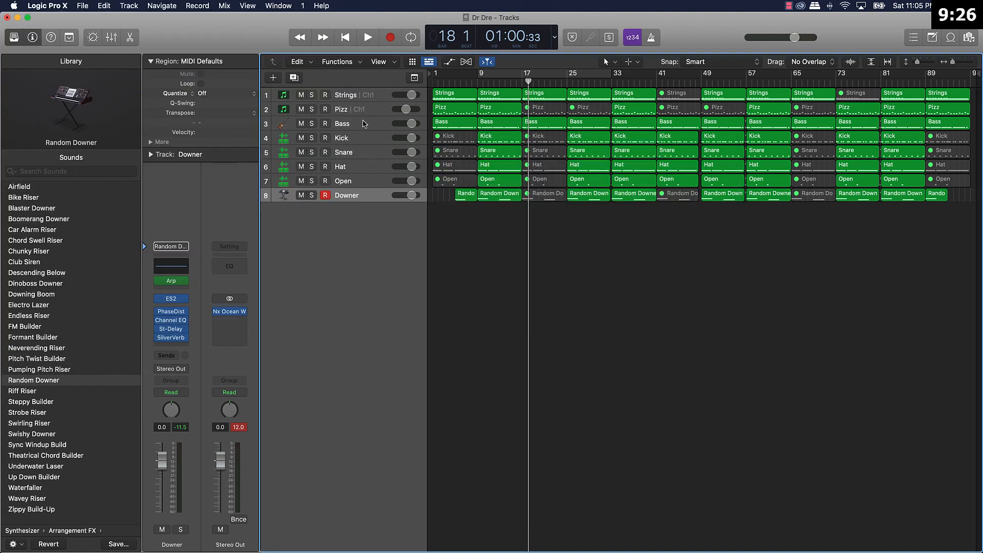
# Show the mixer and set a cycle range from bar 9 to bar 17
pyautogui.click(111, 43)
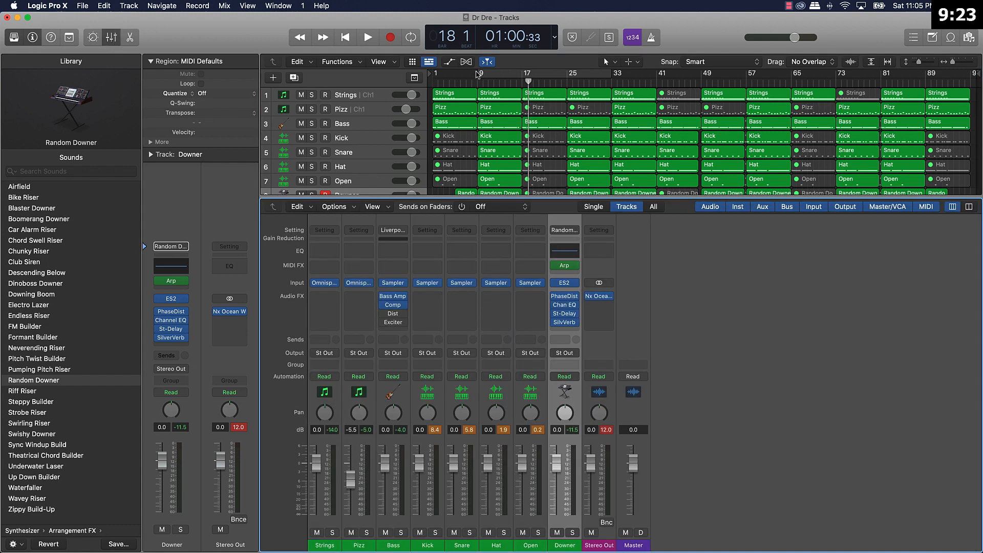
pyautogui.moveTo(477, 74); pyautogui.dragTo(525, 78)
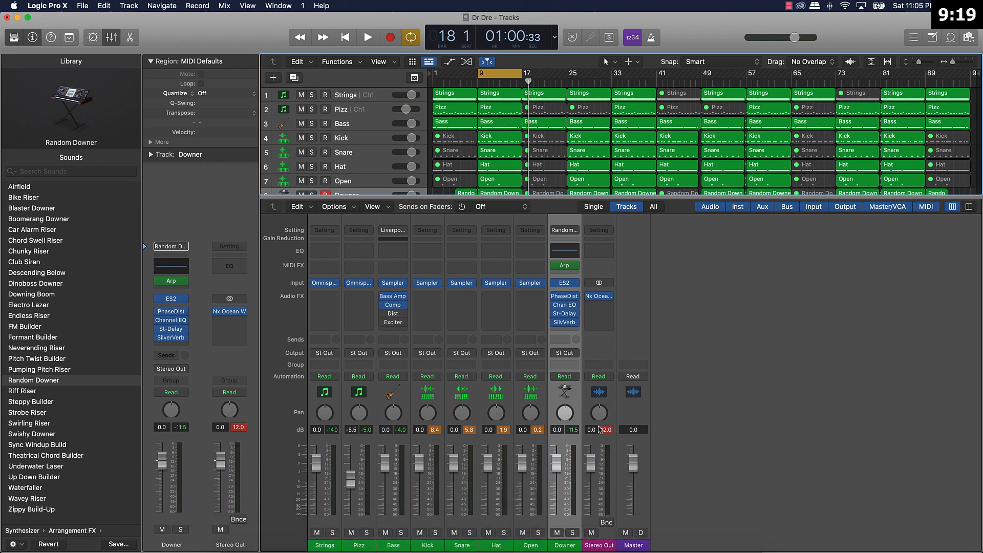
# Select all eight tracks within the cycle range, lower their faders together by 60 dB, and reselect only the Bass channel
pyautogui.hotkey('shift', 'l')
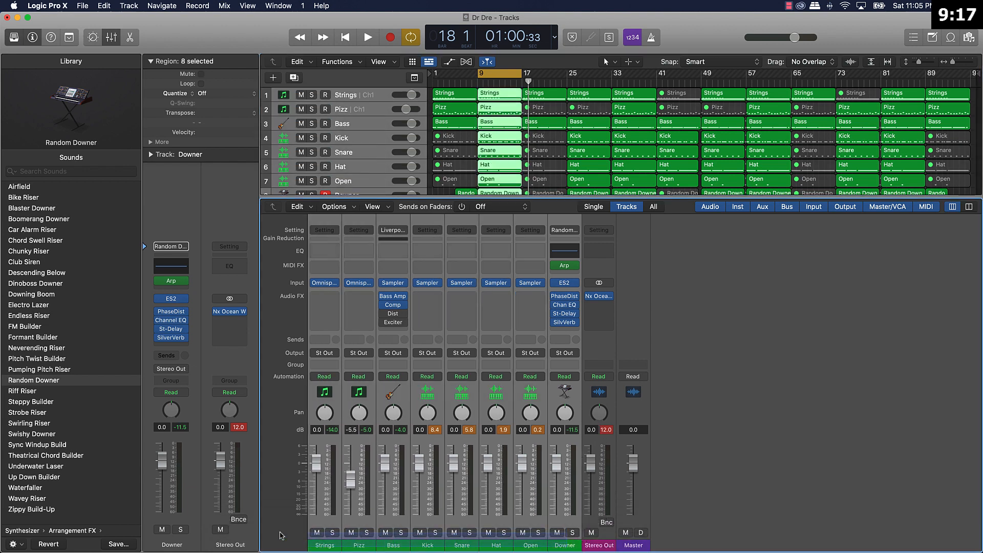
pyautogui.moveTo(319, 475); pyautogui.dragTo(319, 515)
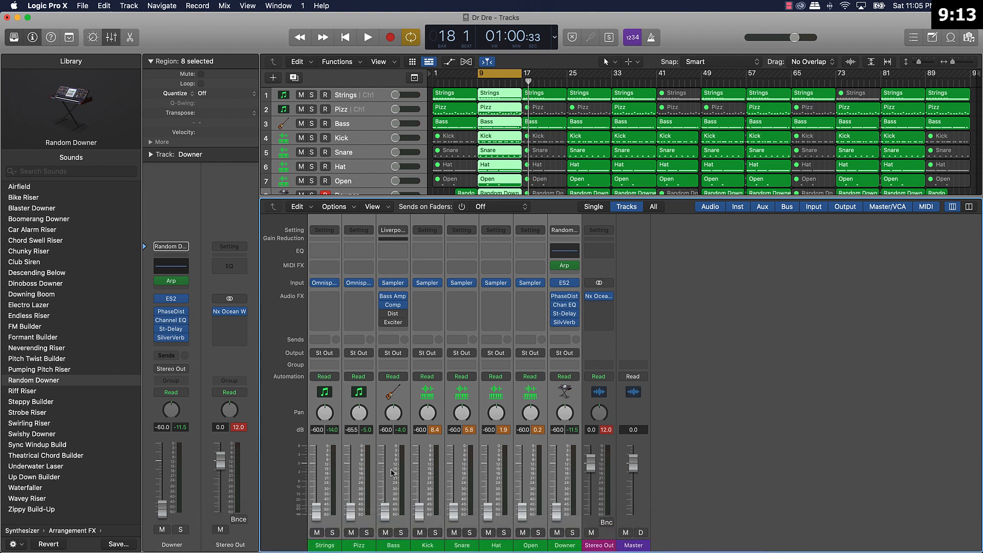
pyautogui.click(405, 519)
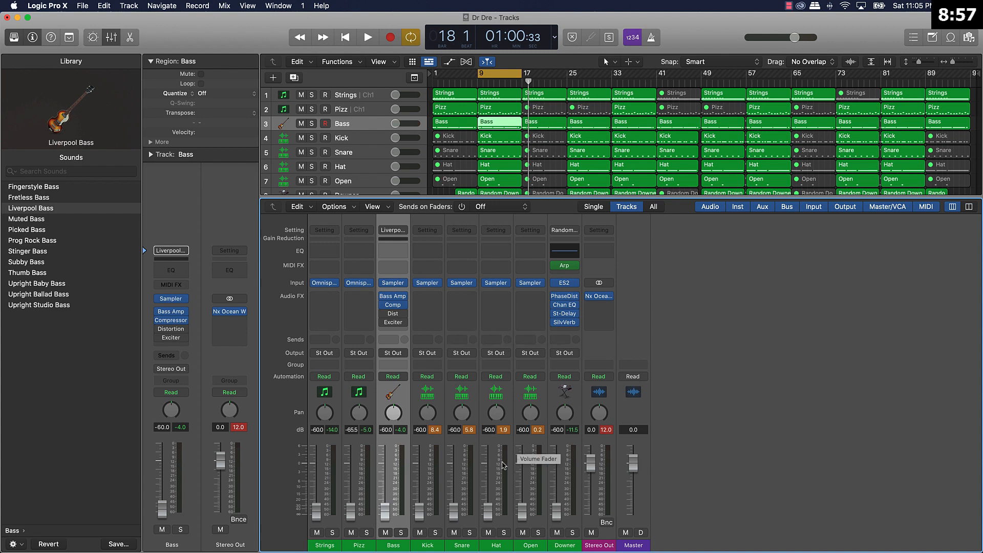
# Raise the Kick fader to about 0.2 dB while the loop plays, keeping the mixer open
pyautogui.scroll(-2, 366, 148)
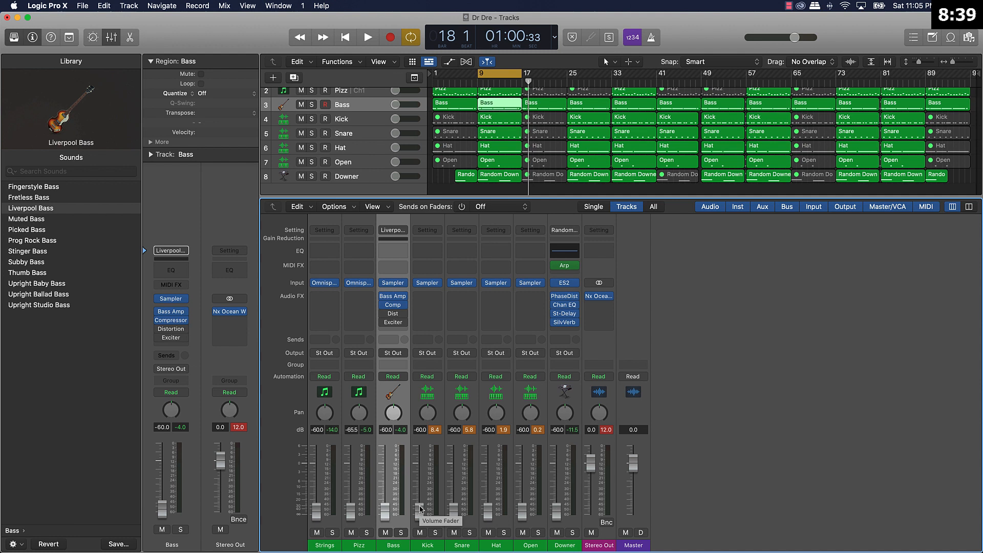
pyautogui.press('space')
pyautogui.moveTo(420, 509); pyautogui.dragTo(420, 462)
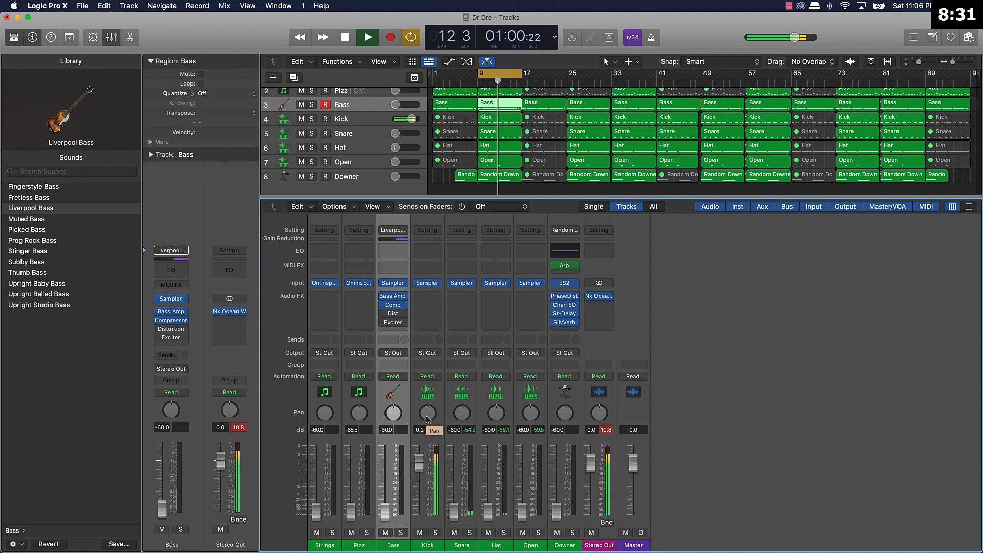
pyautogui.press('space')
pyautogui.press('b')
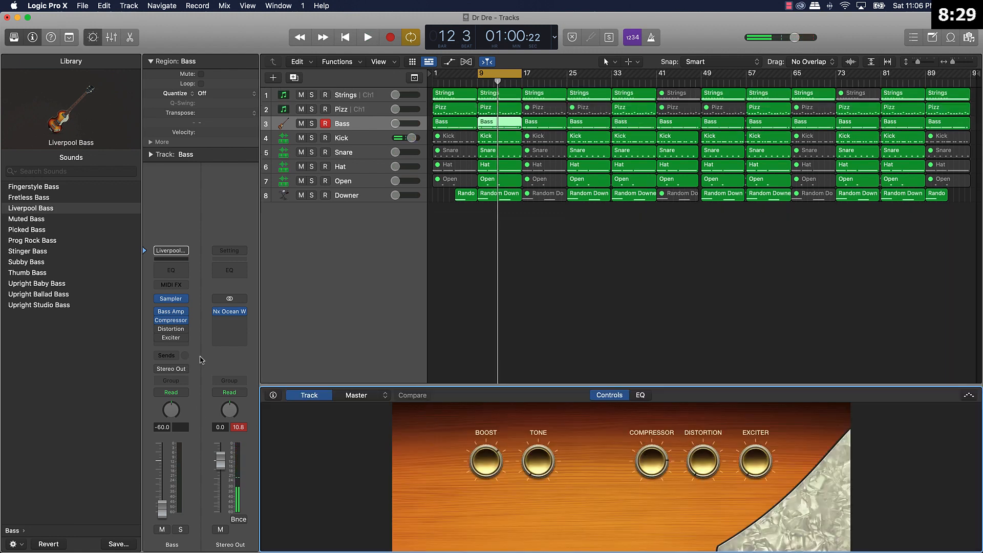
pyautogui.click(111, 37)
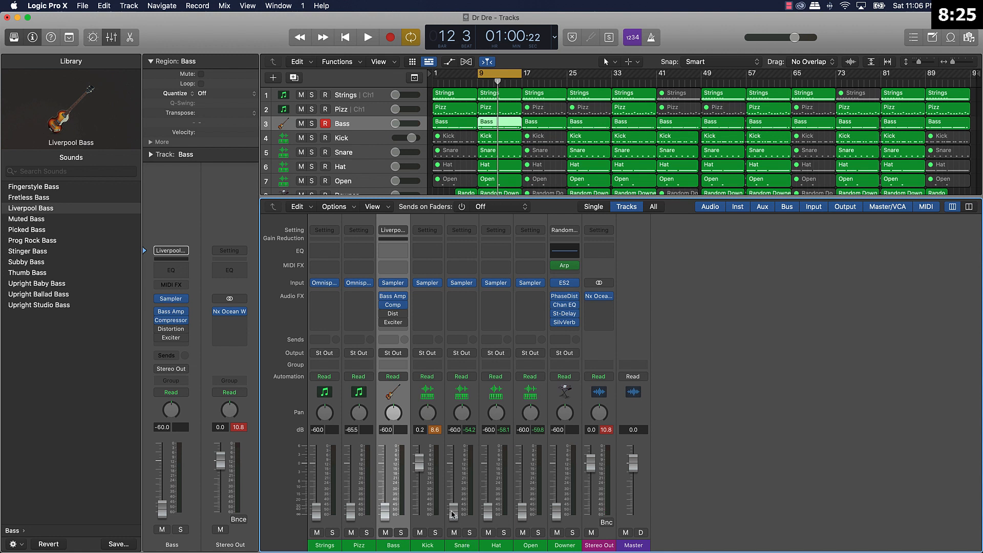
# Balance the remaining drum faders against the kick during playback: Snare about 0.6 dB, Hat about -4.9 dB, Open about -3.7 dB
pyautogui.moveTo(454, 512); pyautogui.dragTo(453, 461)
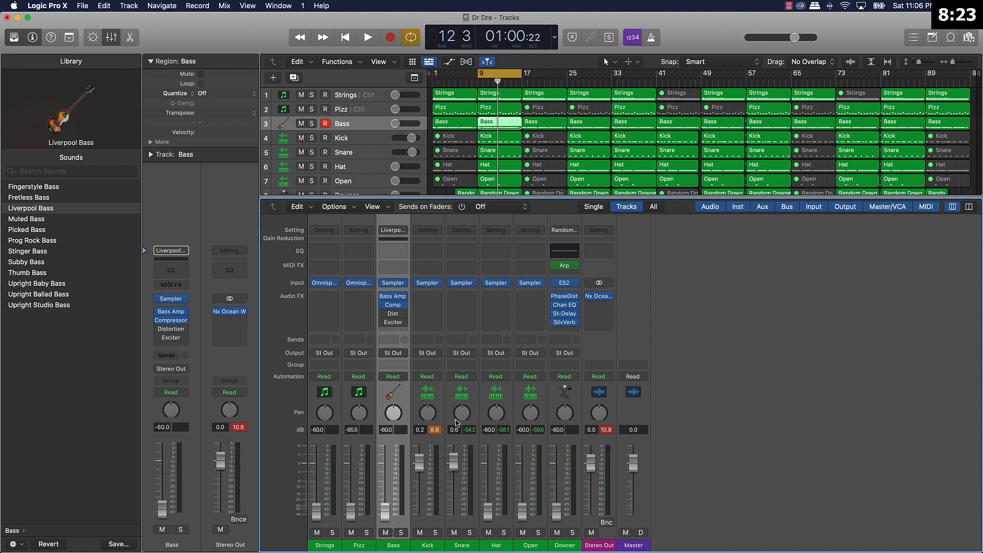
pyautogui.press('space')
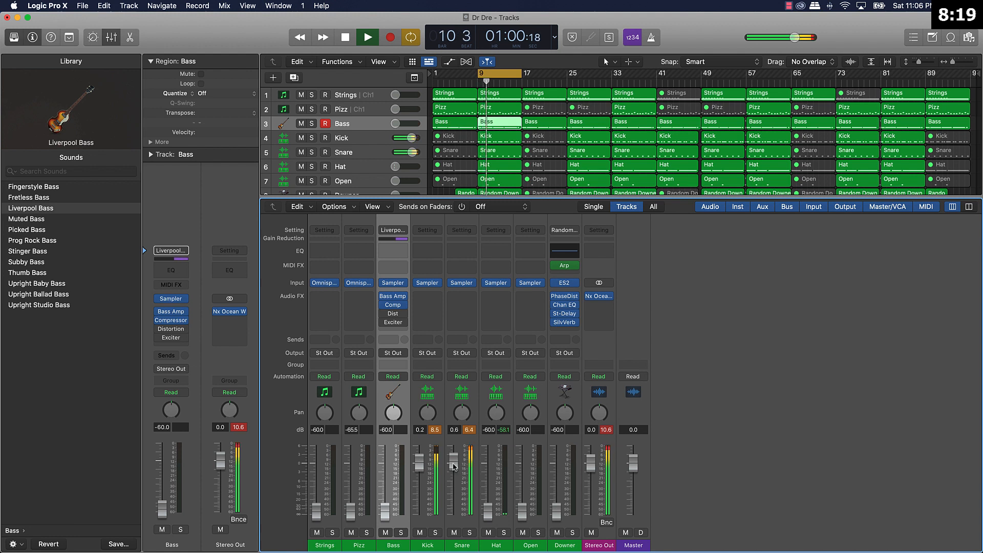
pyautogui.moveTo(490, 514); pyautogui.dragTo(488, 477)
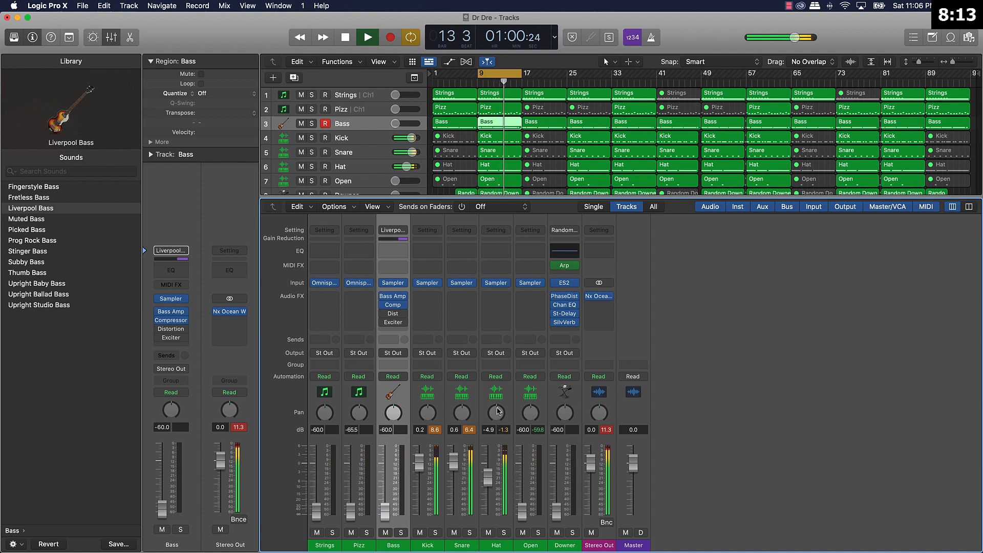
pyautogui.moveTo(520, 513); pyautogui.dragTo(522, 474)
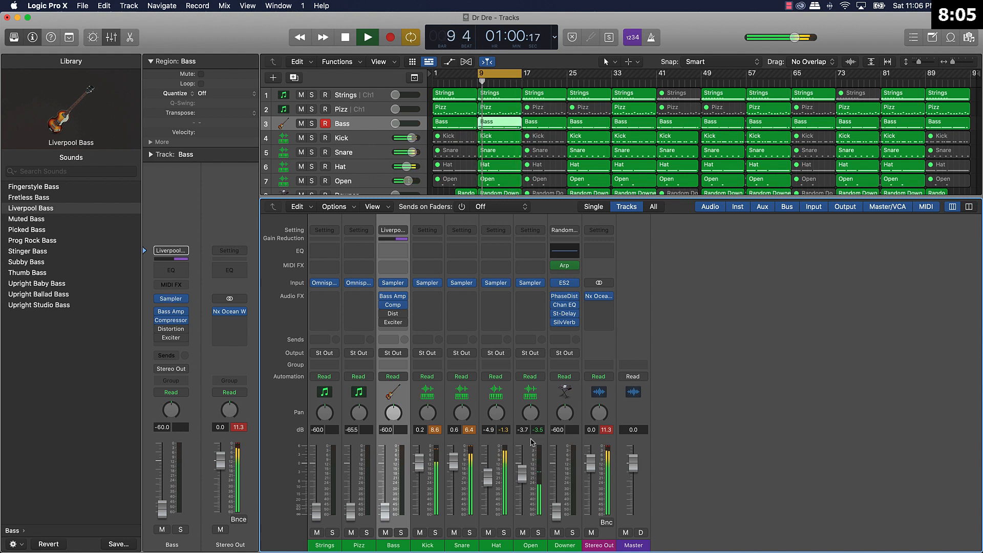
pyautogui.press('space')
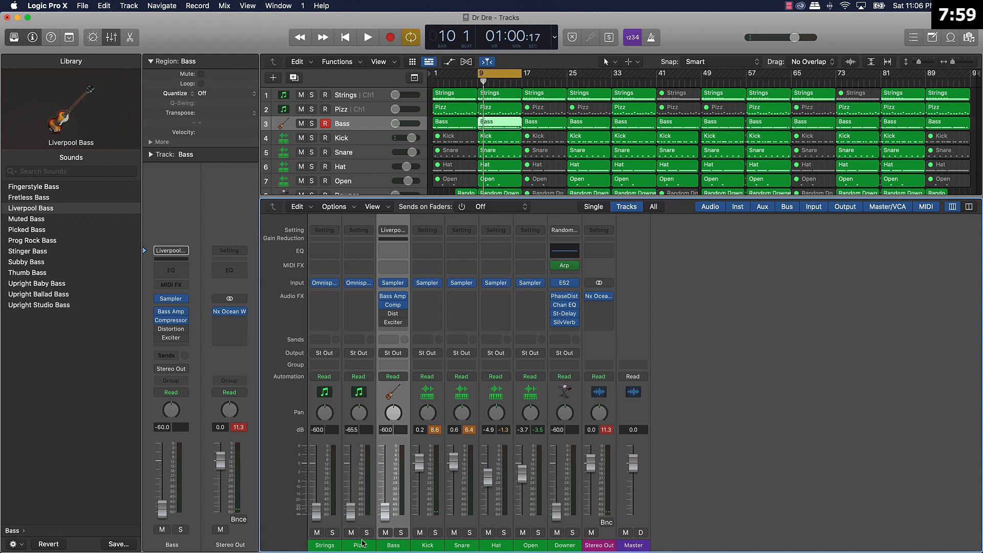
# Raise the Bass fader to about 0.4 dB while listening to it against the looped drums
pyautogui.moveTo(384, 510); pyautogui.dragTo(385, 477)
pyautogui.press('space')
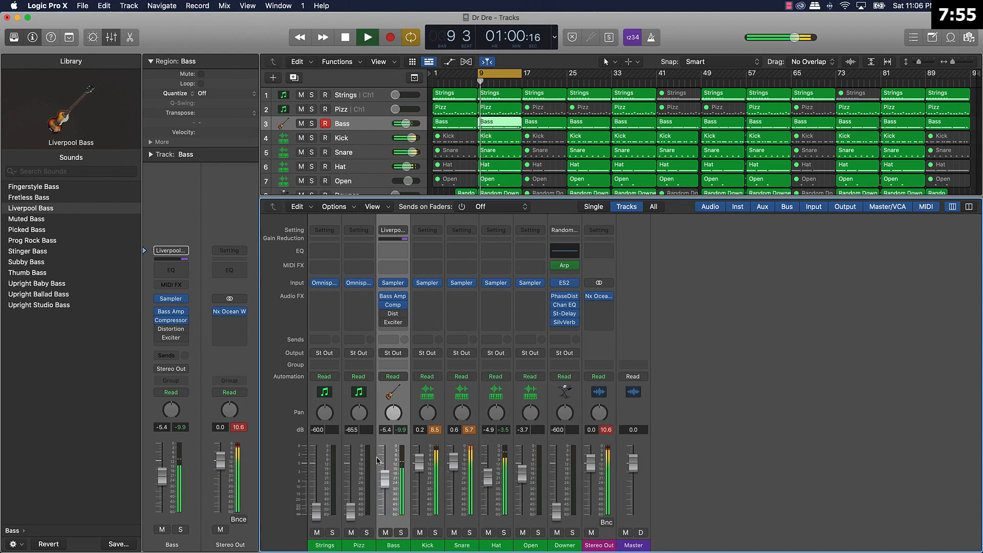
pyautogui.moveTo(384, 477); pyautogui.dragTo(386, 461)
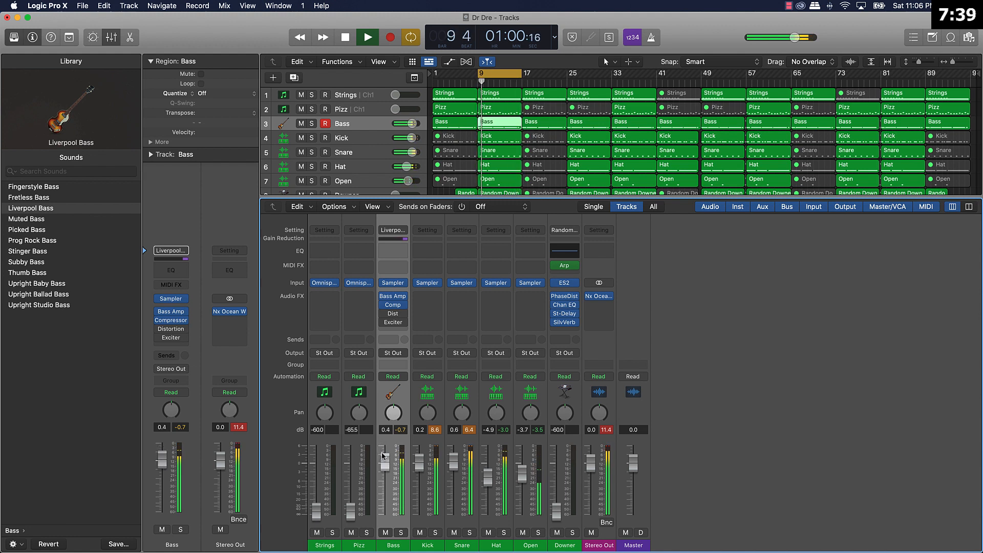
pyautogui.press('space')
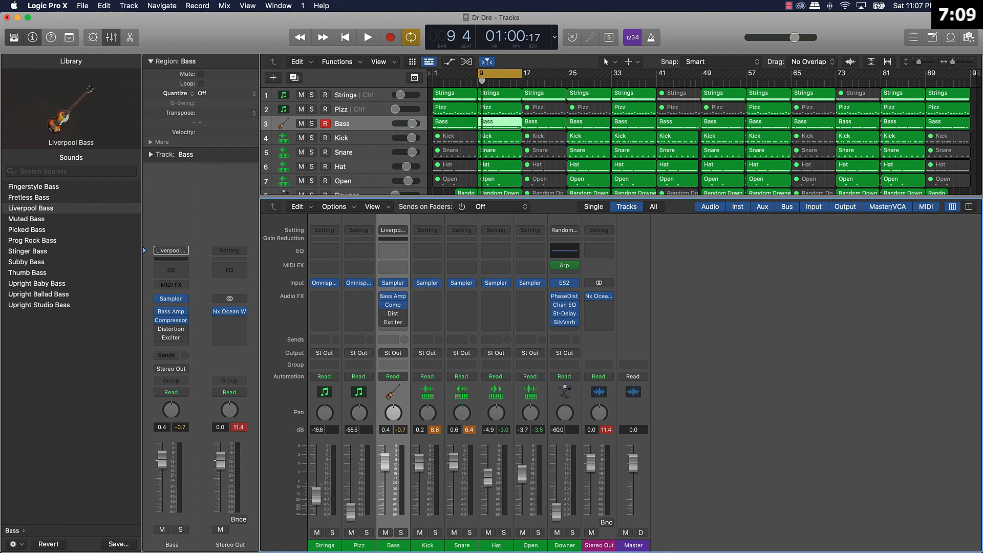
# Balance the melodic and effect faders against the loop: Strings about 2.7 dB, Pizz about -4.8 dB, Downer about -6.6 dB
pyautogui.press('space')
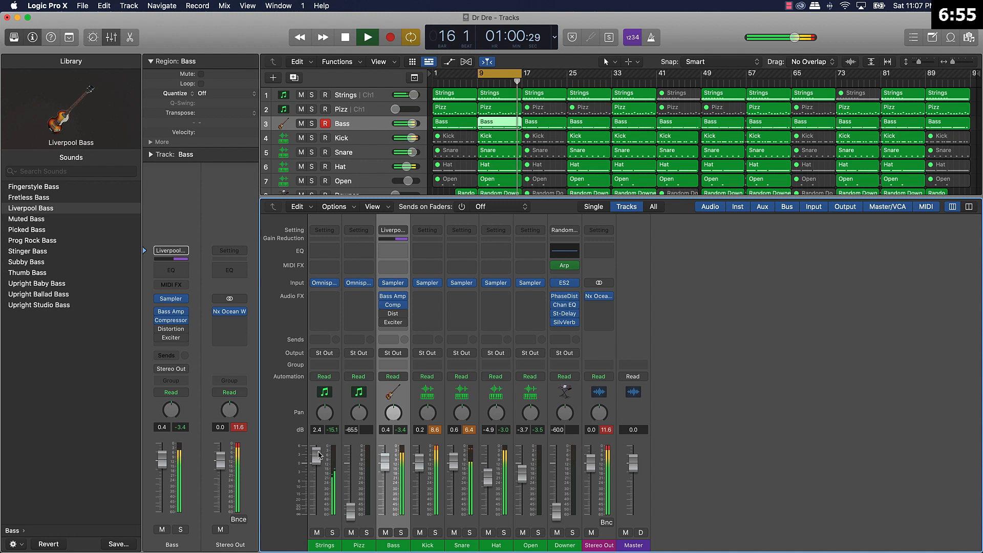
pyautogui.press('space')
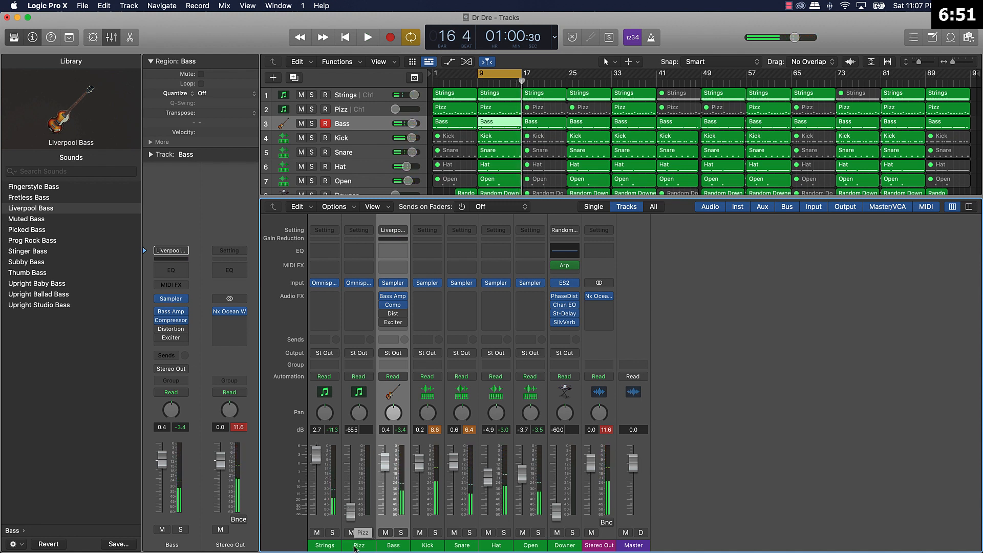
pyautogui.moveTo(350, 514); pyautogui.dragTo(351, 480)
pyautogui.press('space')
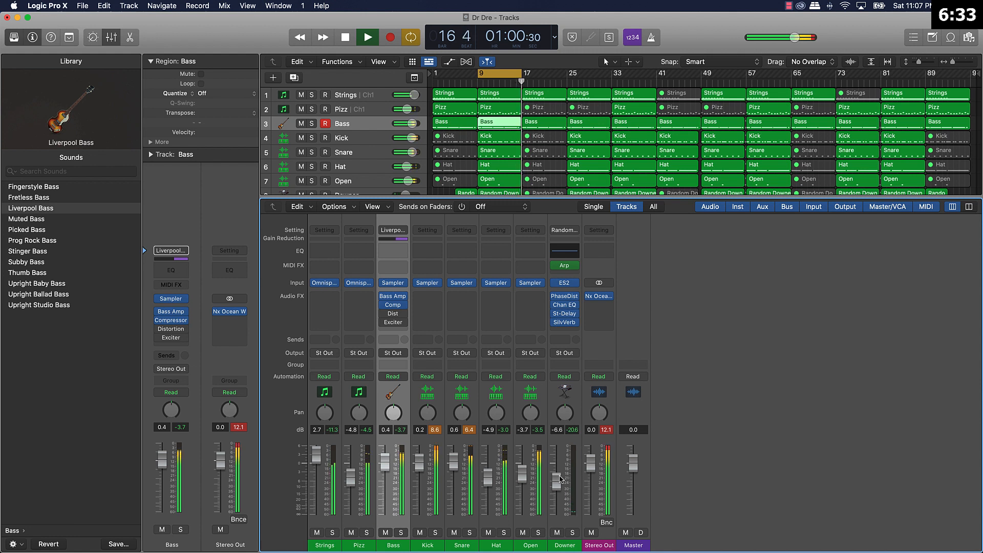
pyautogui.press('space')
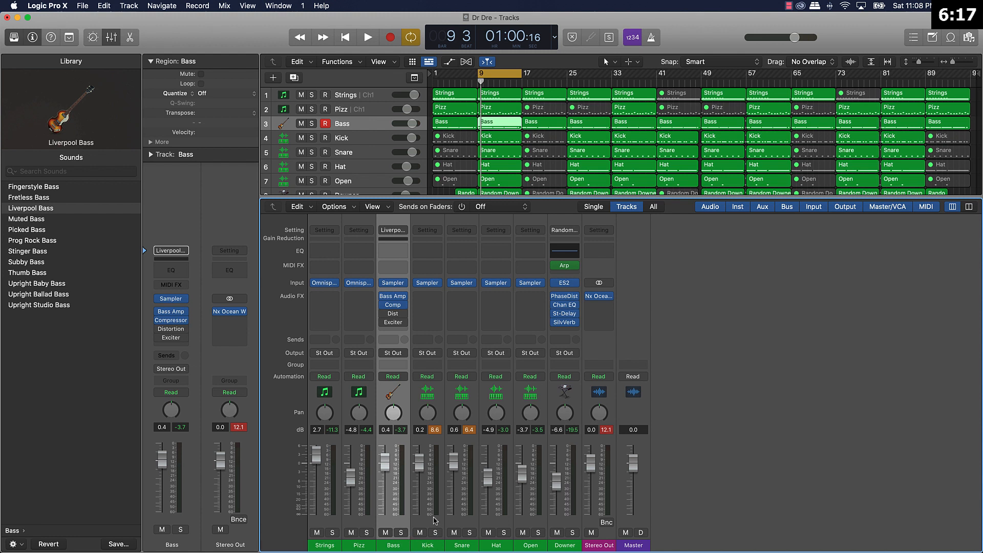
# Add a Channel EQ to the Snare channel with a 48 dB/Oct low cut at about 121 Hz during playback
pyautogui.click(434, 518)
pyautogui.click(388, 524)
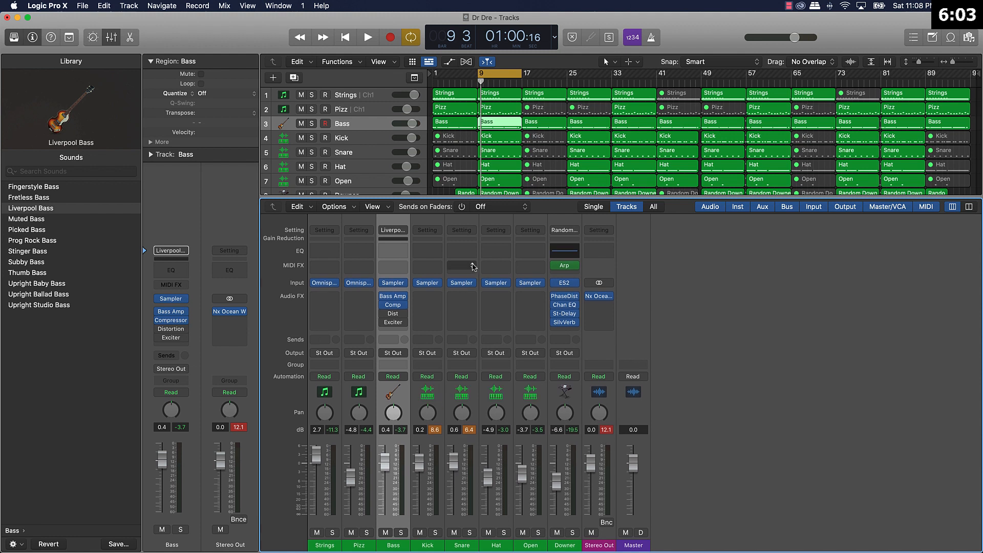
pyautogui.click(462, 255)
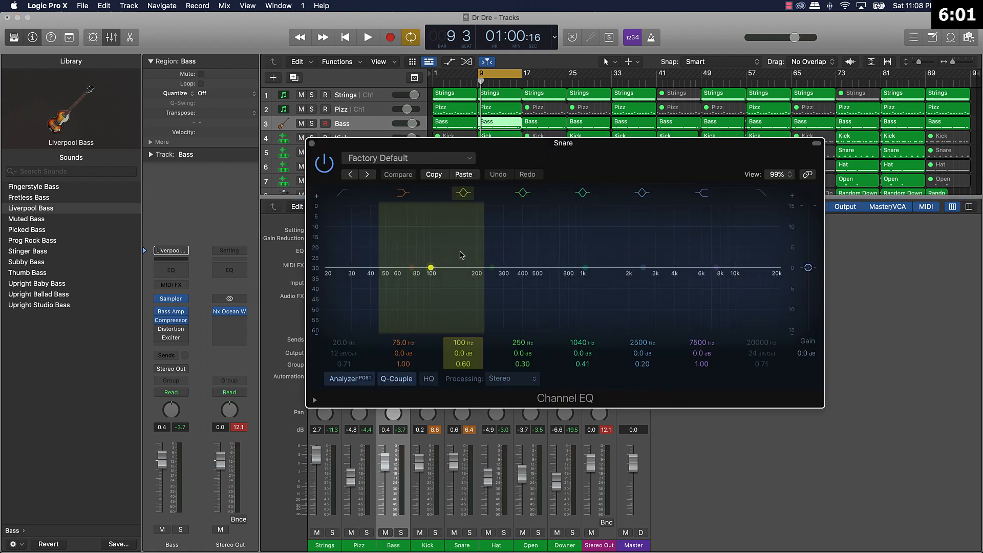
pyautogui.press('space')
pyautogui.click(341, 194)
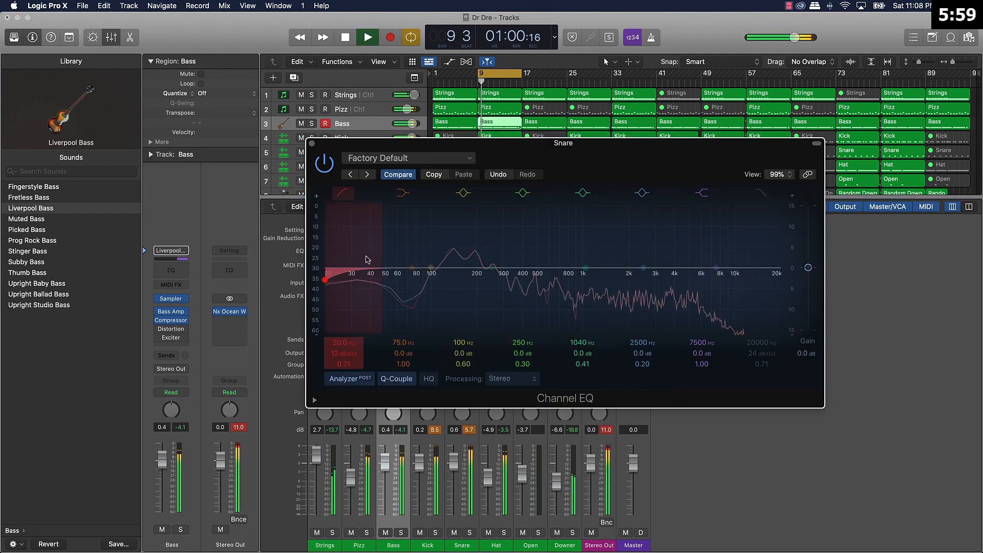
pyautogui.moveTo(359, 353); pyautogui.dragTo(359, 328)
pyautogui.moveTo(325, 280); pyautogui.dragTo(444, 280)
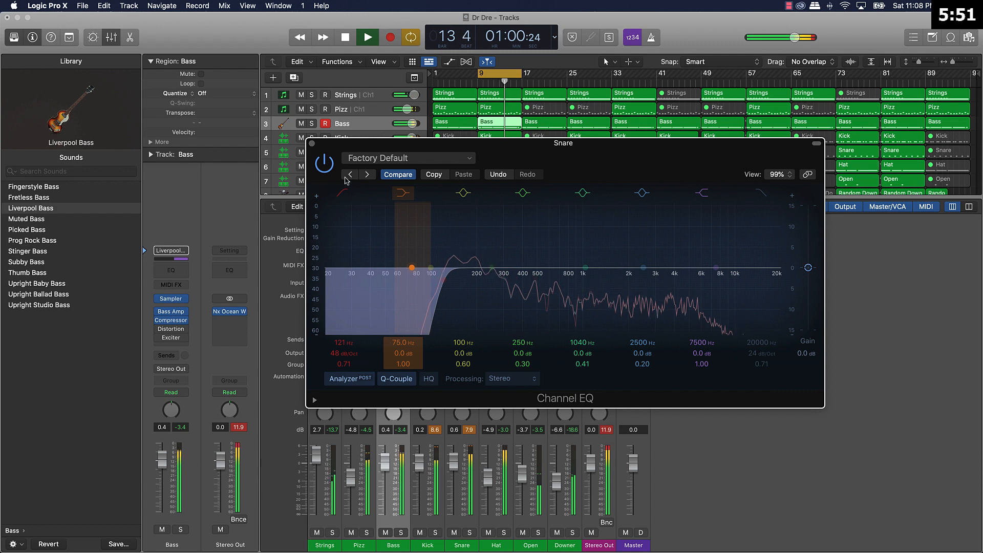
pyautogui.click(312, 144)
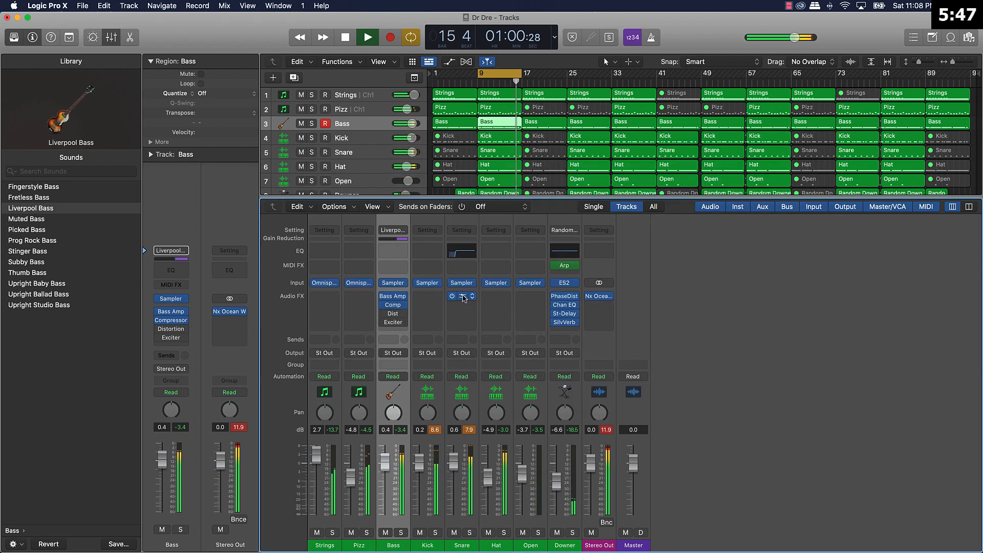
# Copy the Snare's Channel EQ to the Hat with its low cut at about 197 Hz, and raise the Hat to -3.8 dB and Snare to 1.5 dB
pyautogui.moveTo(464, 298); pyautogui.dragTo(492, 244)
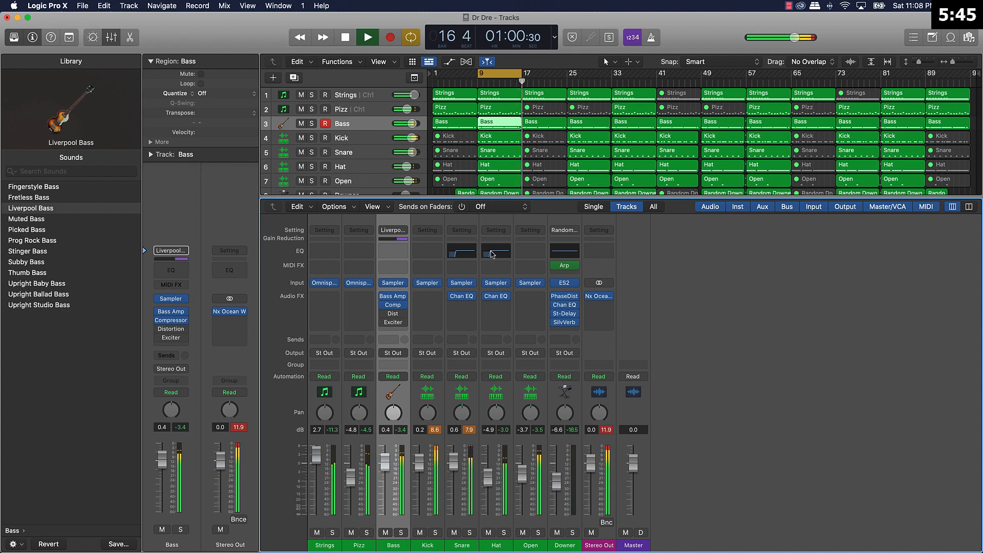
pyautogui.click(493, 249)
pyautogui.moveTo(337, 346)
pyautogui.mouseDown()
pyautogui.moveTo(337, 330)
pyautogui.moveTo(337, 338)
pyautogui.mouseUp()
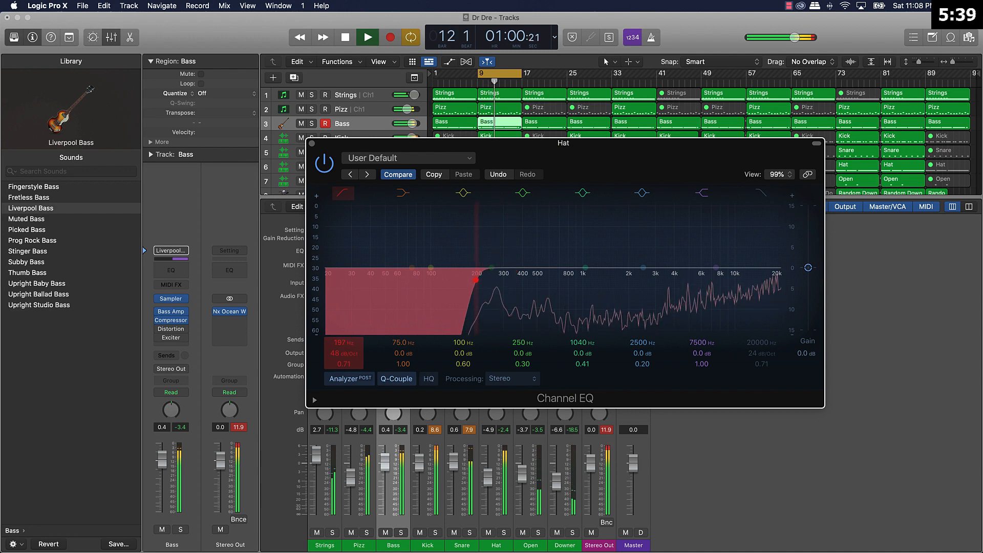
pyautogui.click(312, 144)
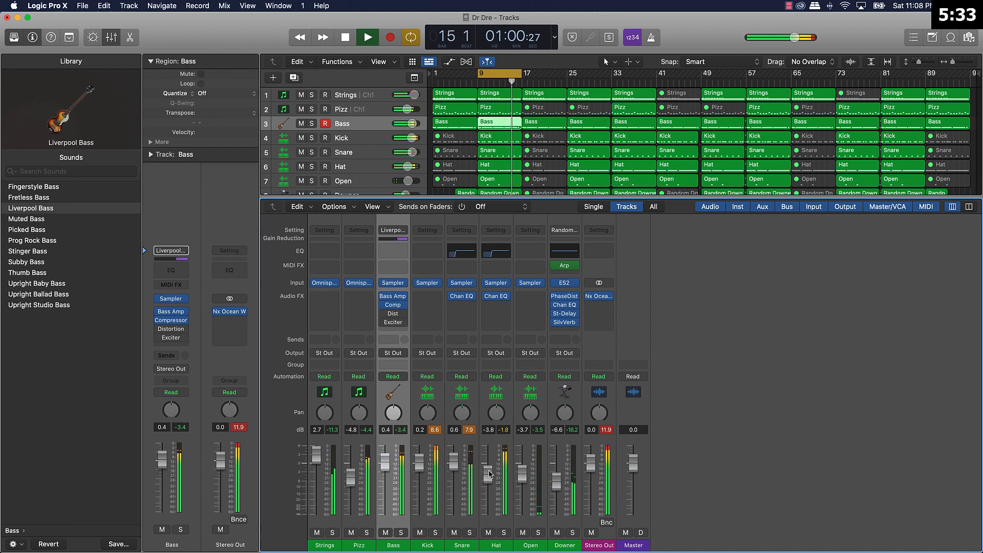
pyautogui.moveTo(489, 472); pyautogui.dragTo(453, 463)
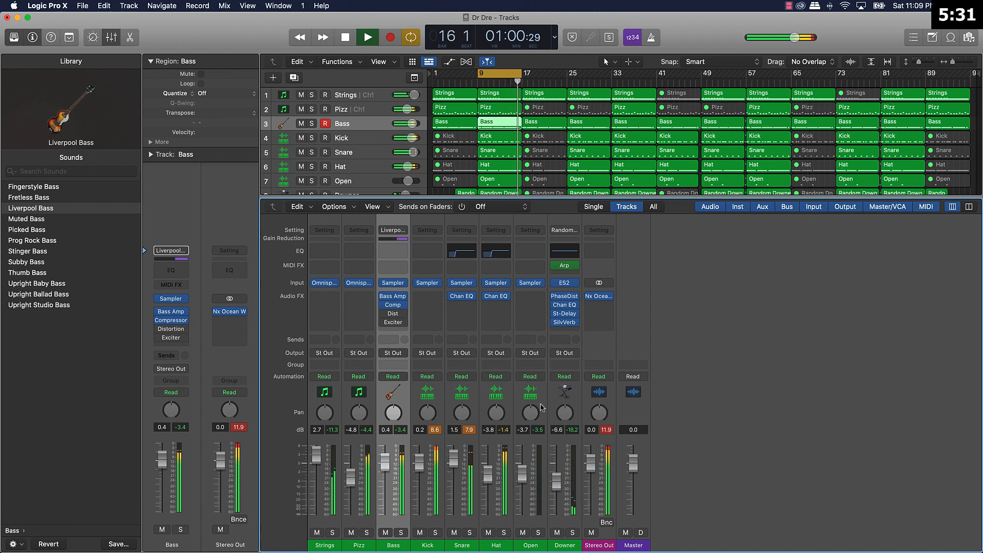
# Add a Channel EQ to the Open channel with a 48 dB/Oct low cut at about 113 Hz
pyautogui.click(526, 261)
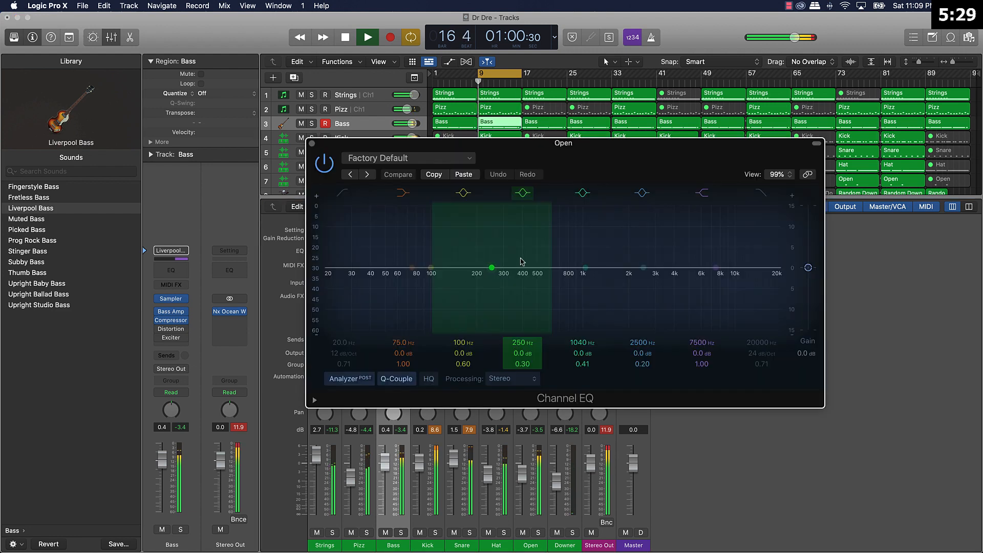
pyautogui.click(342, 193)
pyautogui.moveTo(352, 354); pyautogui.dragTo(344, 296)
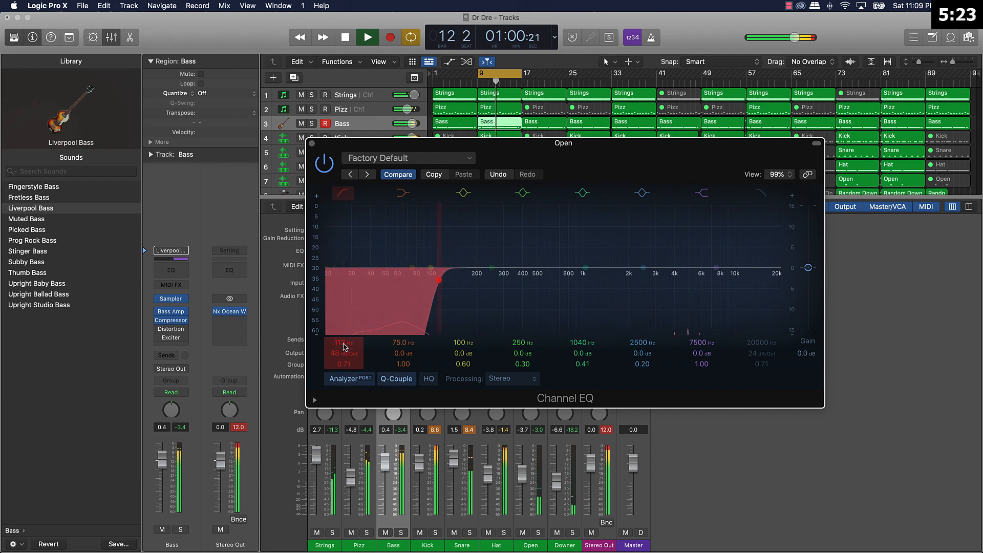
pyautogui.click(312, 144)
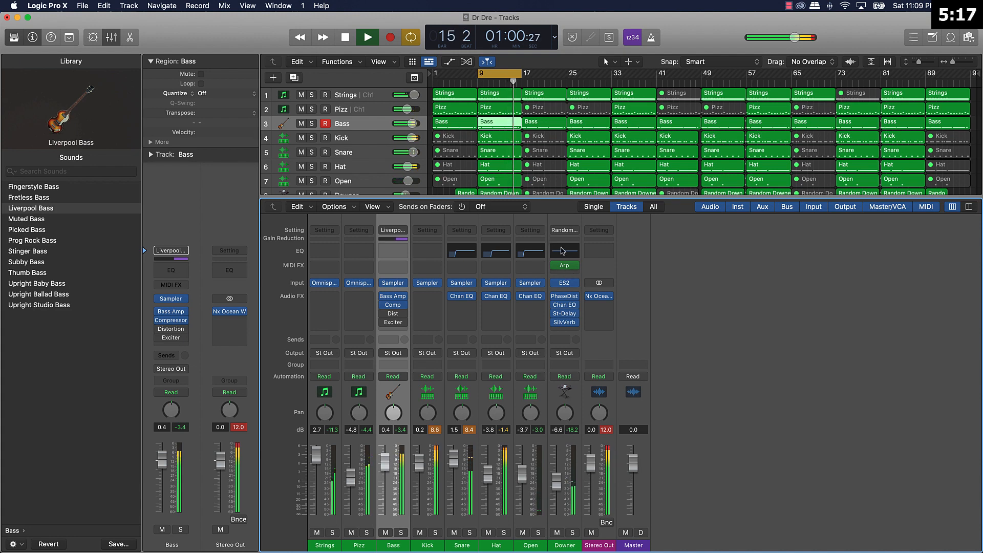
# Set the Downer's existing Channel EQ to a 48 dB/Oct low cut at about 242 Hz, using the post-EQ analyzer during playback
pyautogui.click(564, 251)
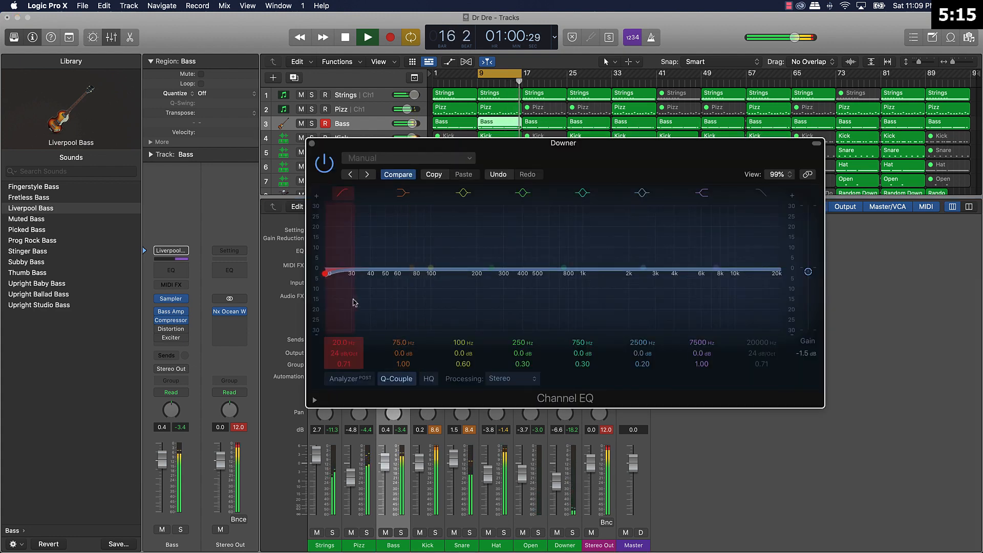
pyautogui.moveTo(342, 354); pyautogui.dragTo(342, 342)
pyautogui.click(345, 379)
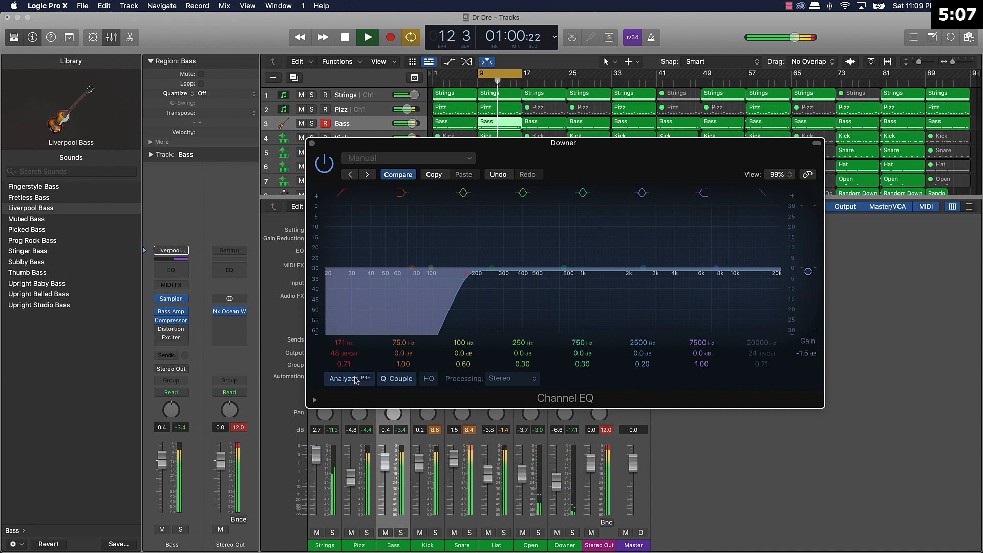
pyautogui.click(364, 378)
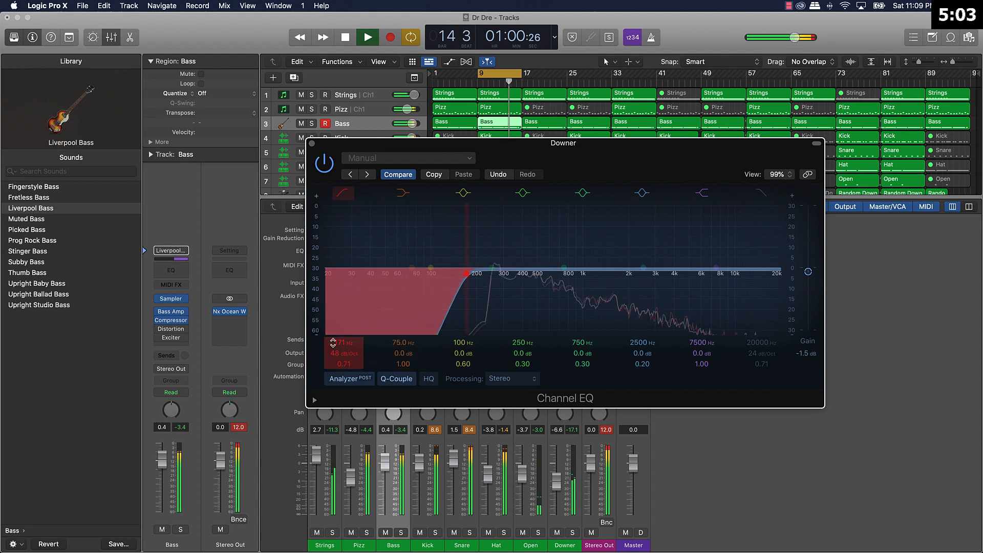
pyautogui.moveTo(334, 342); pyautogui.dragTo(335, 327)
pyautogui.press('space')
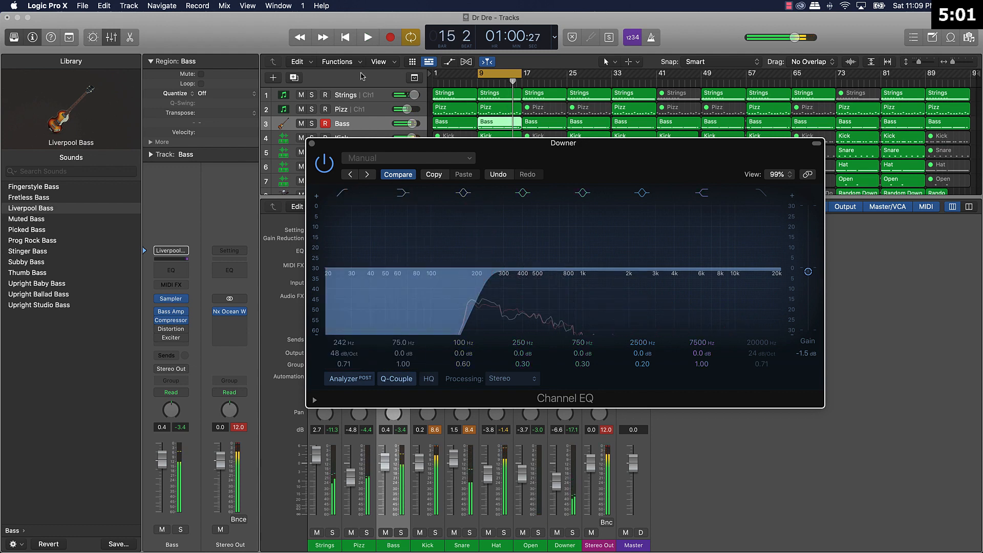
pyautogui.click(312, 144)
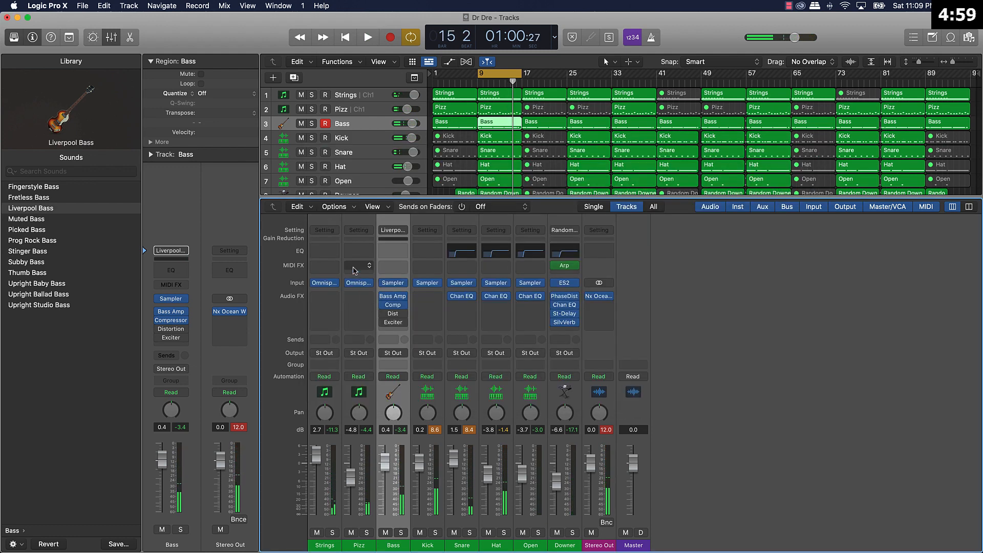
# Add a Channel EQ to the Strings channel with a 48 dB/Oct low cut at about 260 Hz during playback
pyautogui.click(326, 250)
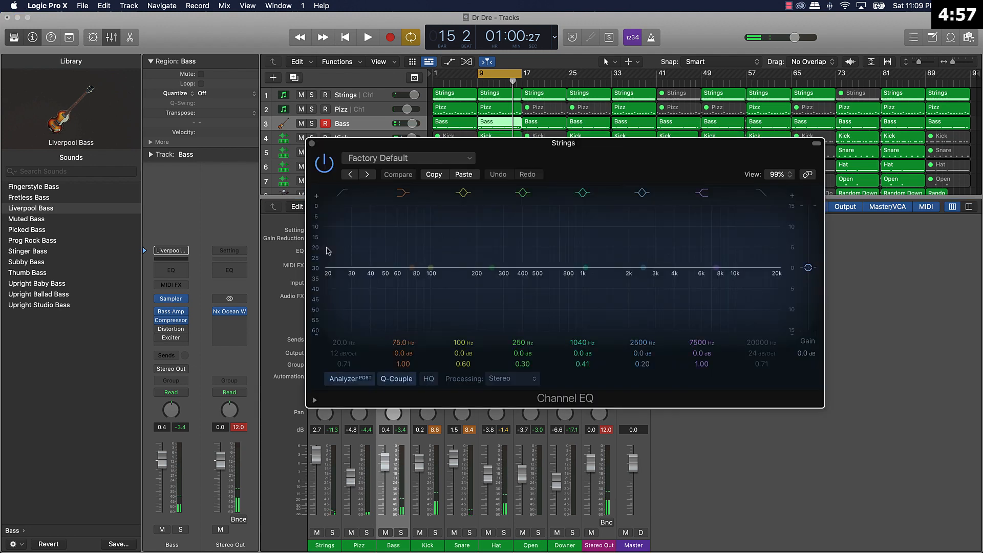
pyautogui.press('space')
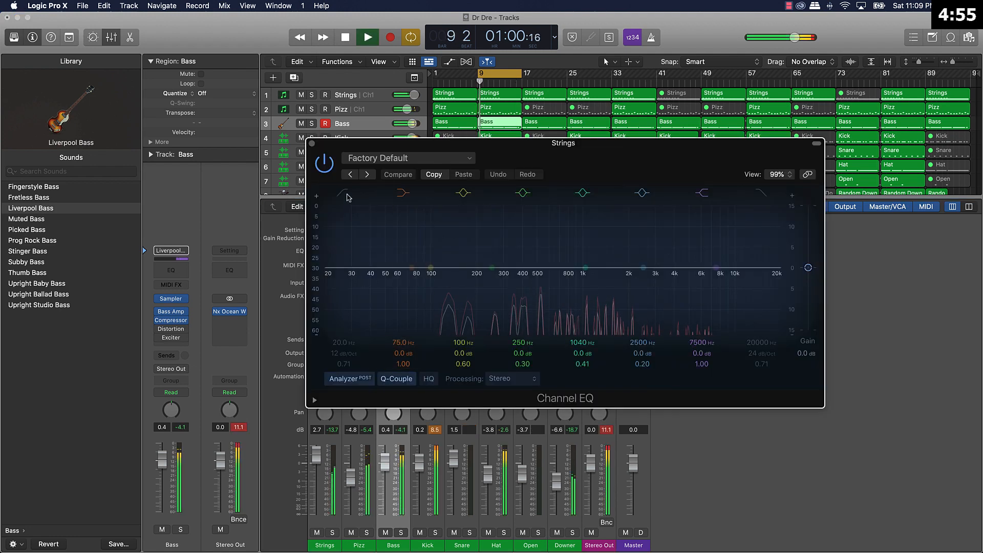
pyautogui.click(356, 225)
pyautogui.moveTo(357, 353); pyautogui.dragTo(342, 310)
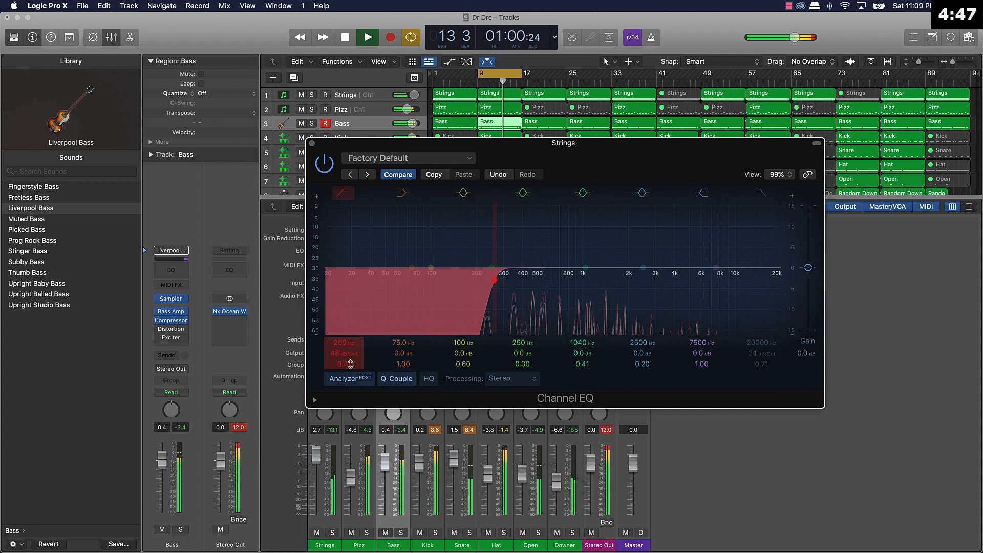
pyautogui.click(312, 144)
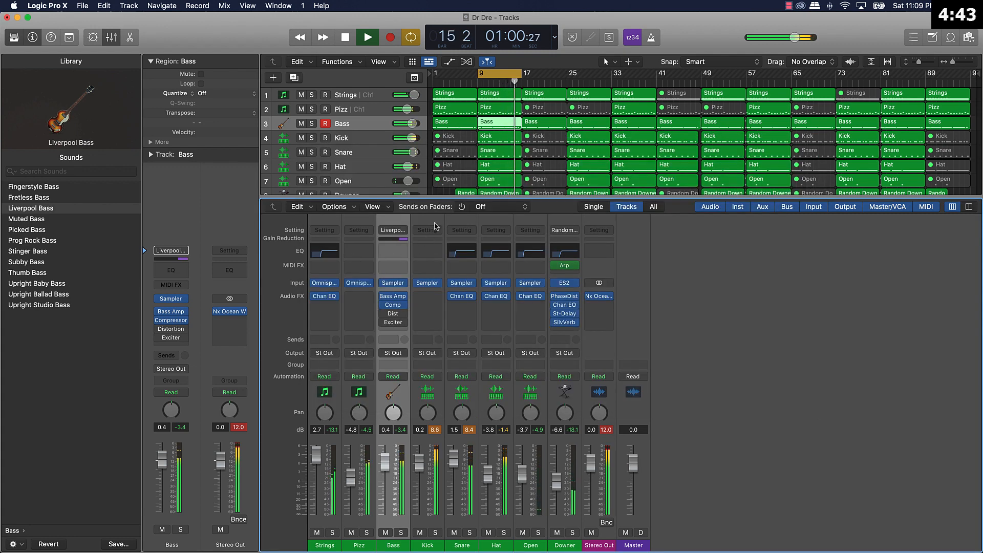
# Add a Channel EQ to the Pizz channel with a 48 dB/Oct low cut at about 89.5 Hz
pyautogui.click(342, 194)
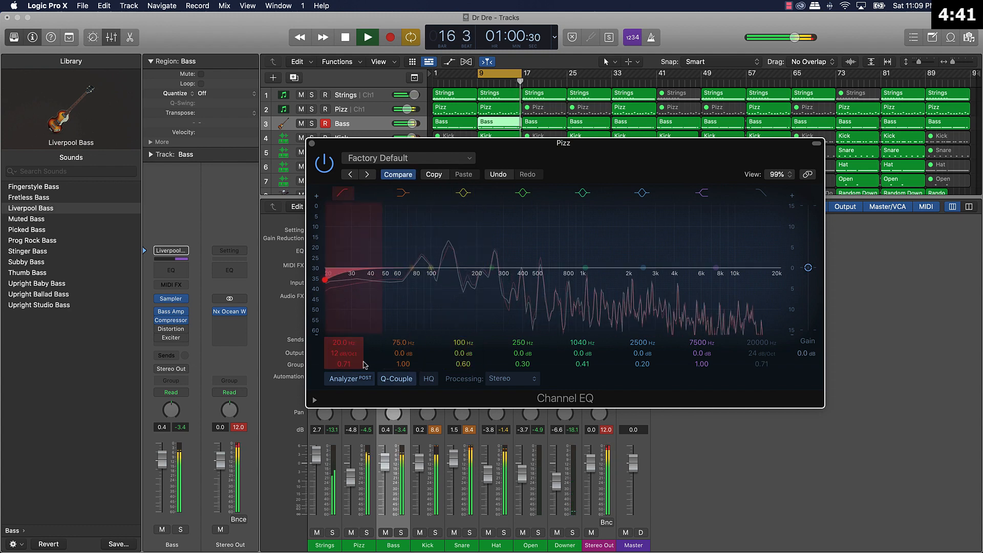
pyautogui.moveTo(351, 353); pyautogui.dragTo(345, 304)
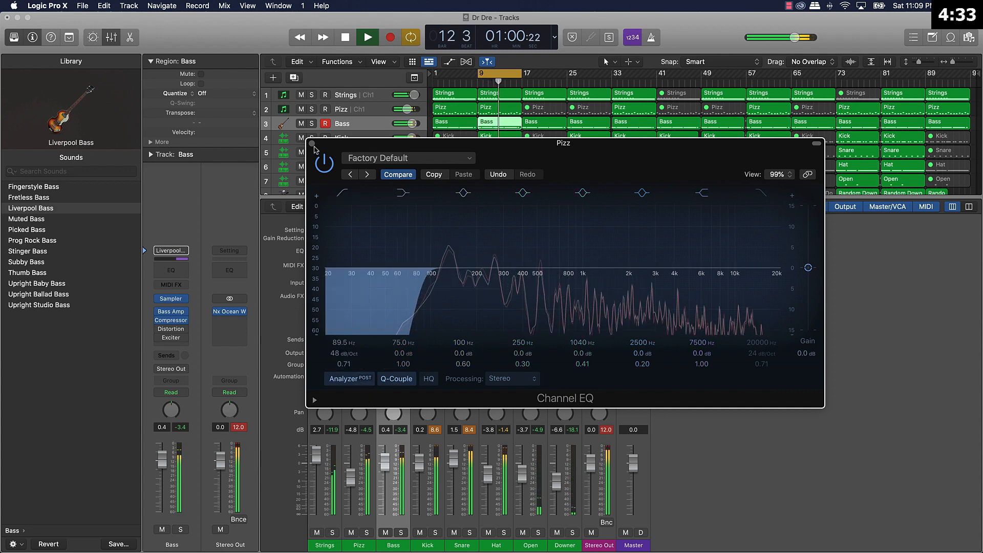
pyautogui.click(312, 144)
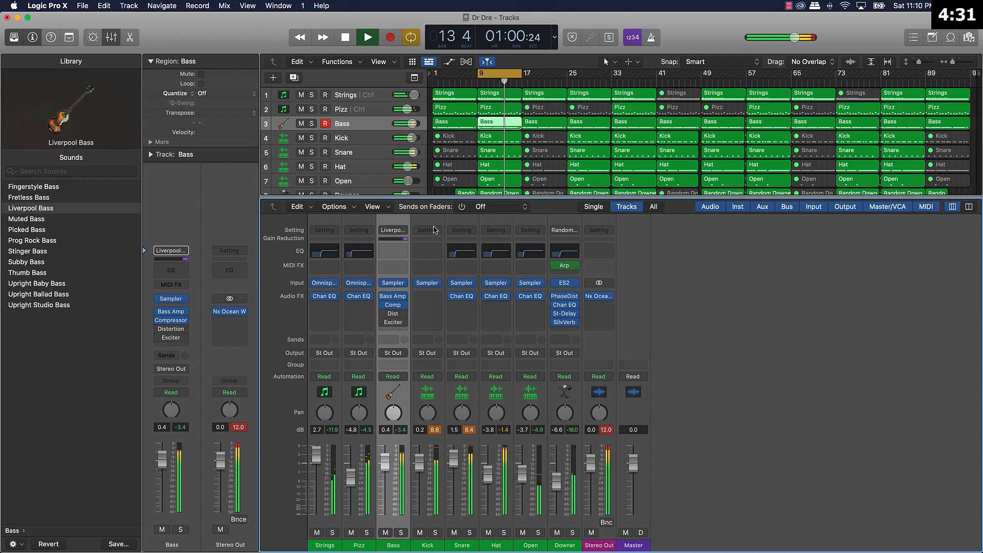
# Add a Channel EQ to the Kick channel with a 48 dB/Oct low cut at 28 Hz and stop playback
pyautogui.click(427, 251)
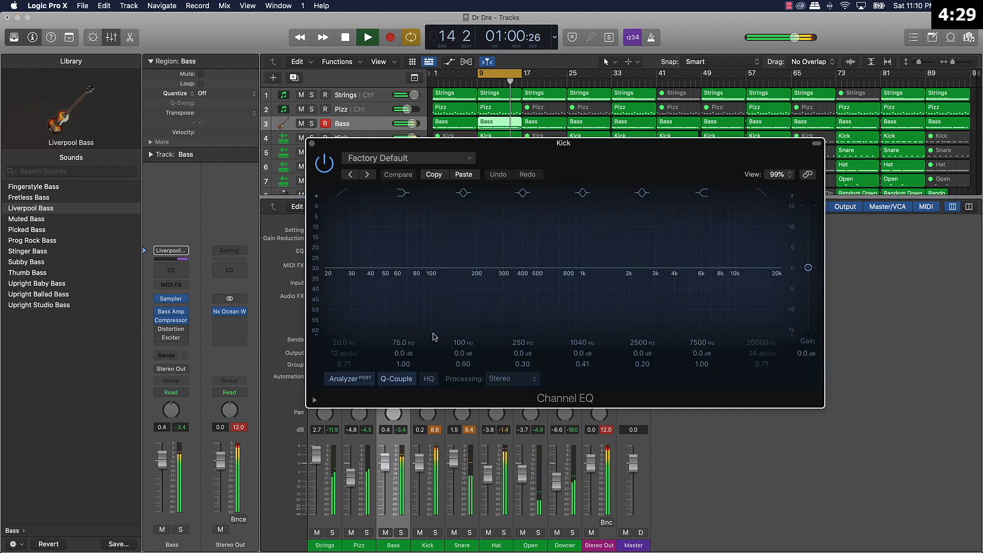
pyautogui.click(353, 357)
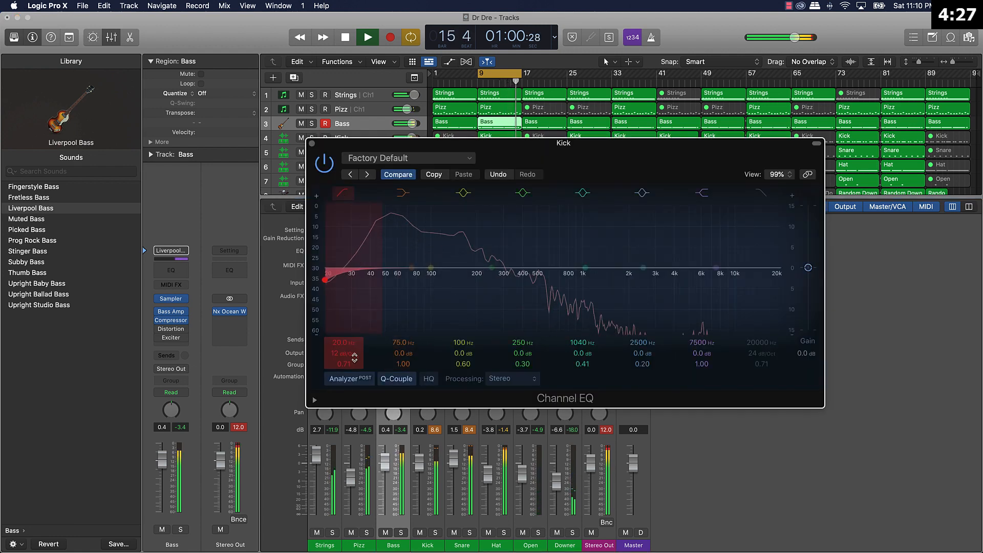
pyautogui.moveTo(355, 358); pyautogui.dragTo(345, 329)
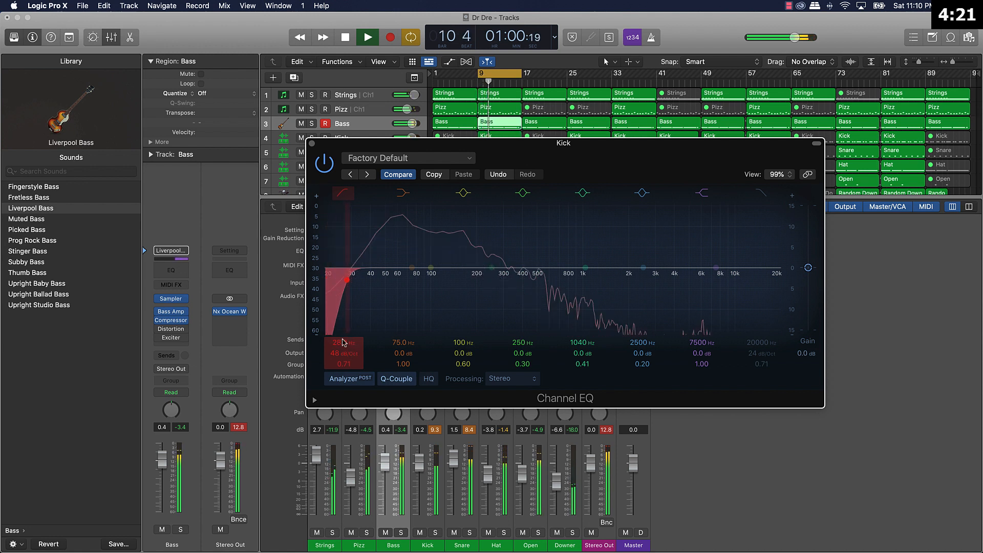
pyautogui.press('space')
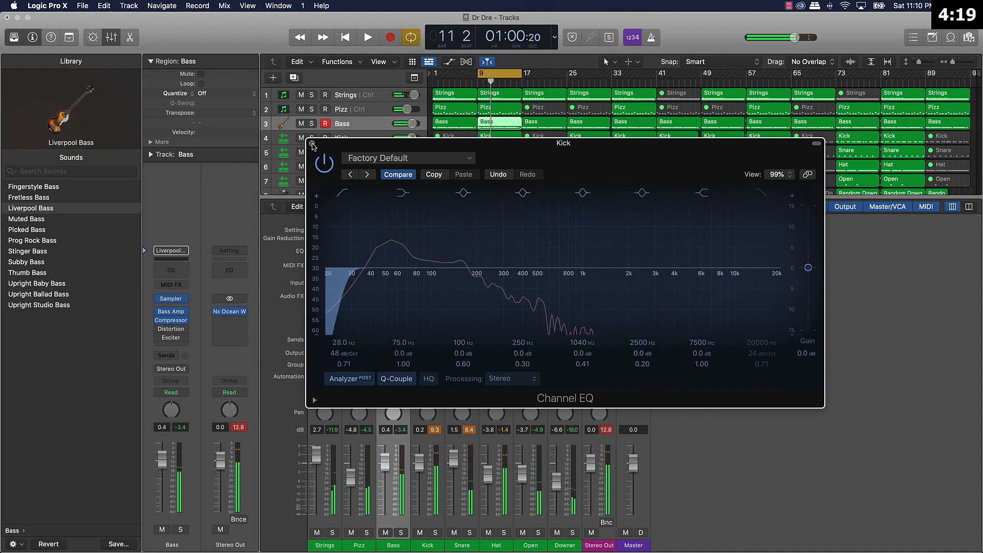
pyautogui.click(312, 144)
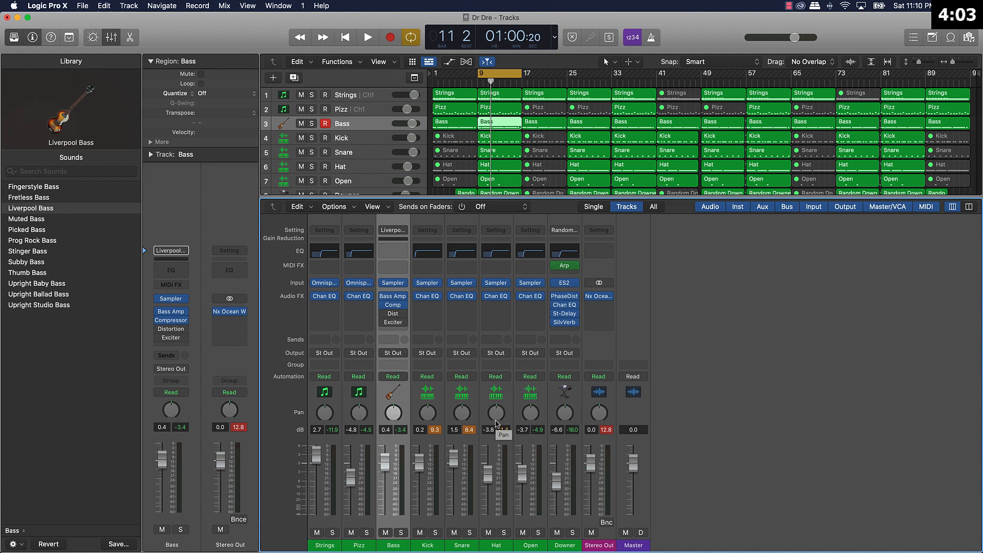
# Pan Strings -9, Pizz +19, Hat +6, Open -29 and Downer +13, and raise Strings to 3.5 dB, Pizz to -3.2 dB and Hat to -2.5 dB
pyautogui.press('space')
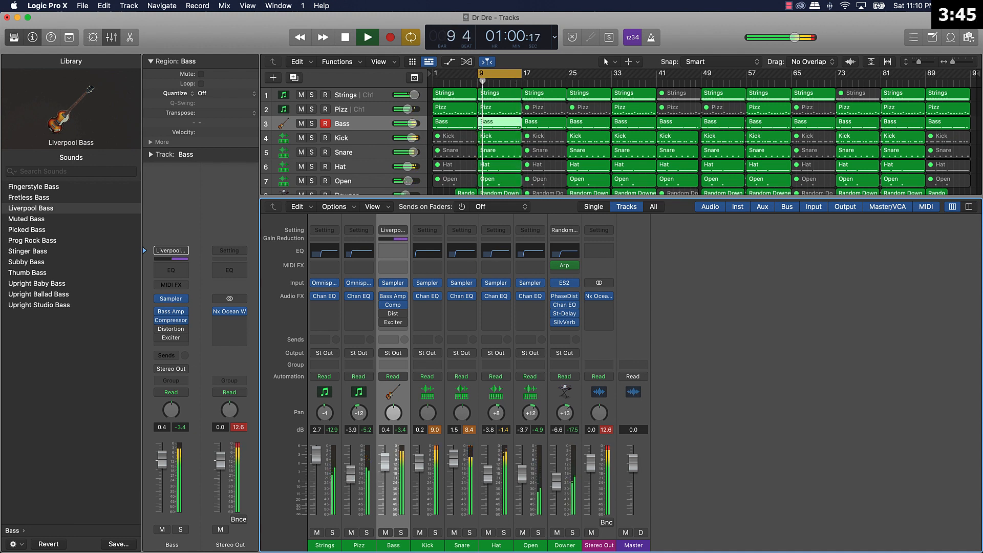
pyautogui.moveTo(316, 460); pyautogui.dragTo(316, 458)
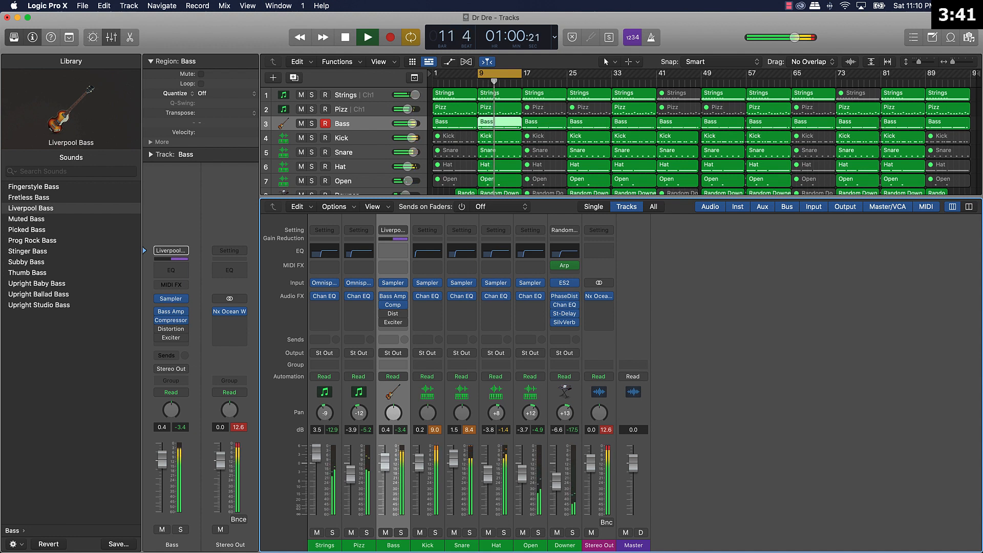
pyautogui.moveTo(347, 471); pyautogui.dragTo(347, 470)
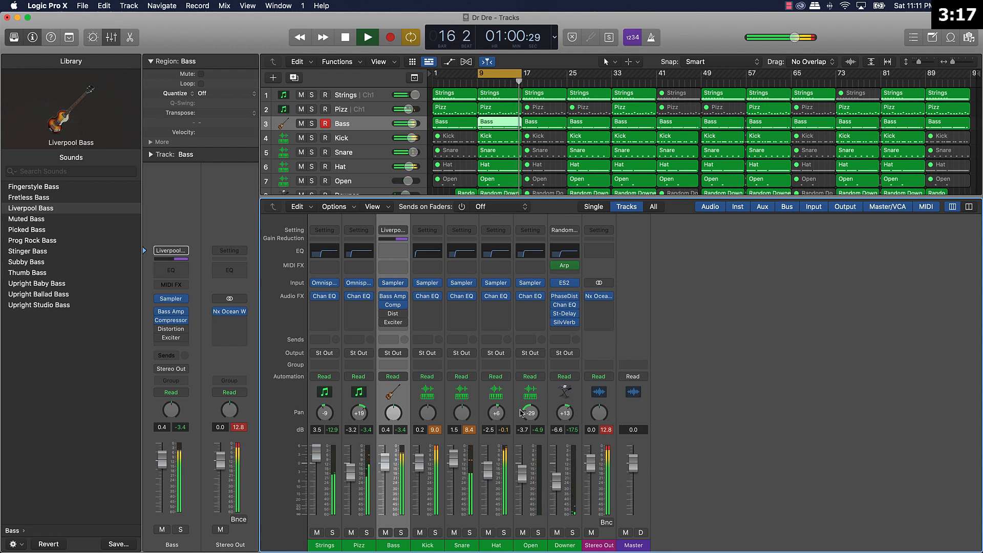
pyautogui.press('space')
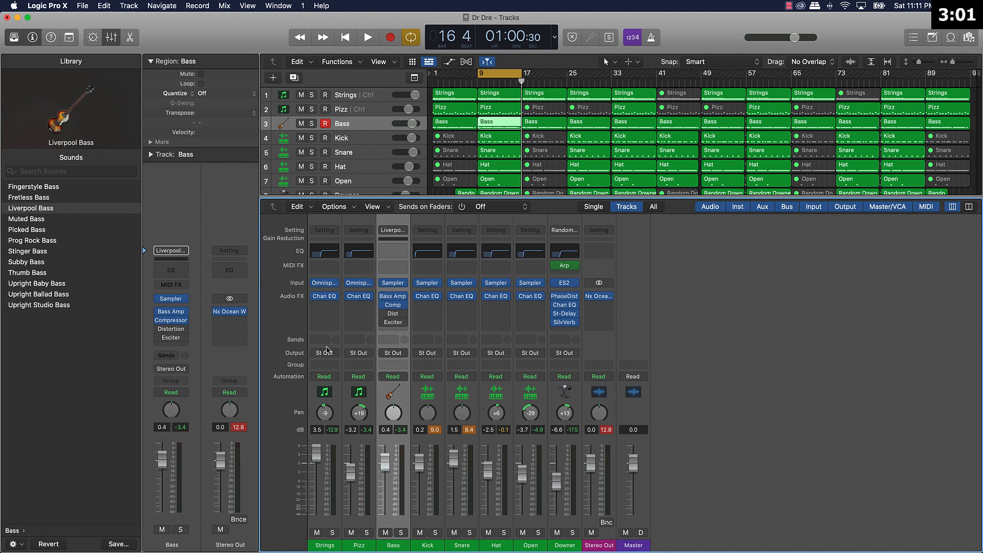
# Add a stereo MV2 to the Pizz channel with the low level at about 4 and the high level at about -3.3 during playback
pyautogui.click(330, 308)
pyautogui.moveTo(380, 352)
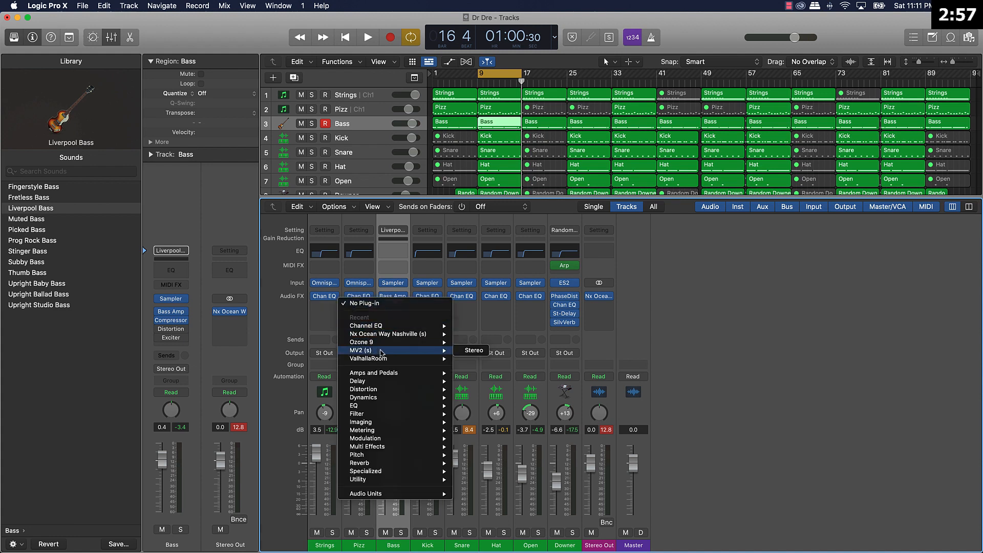
pyautogui.click(469, 351)
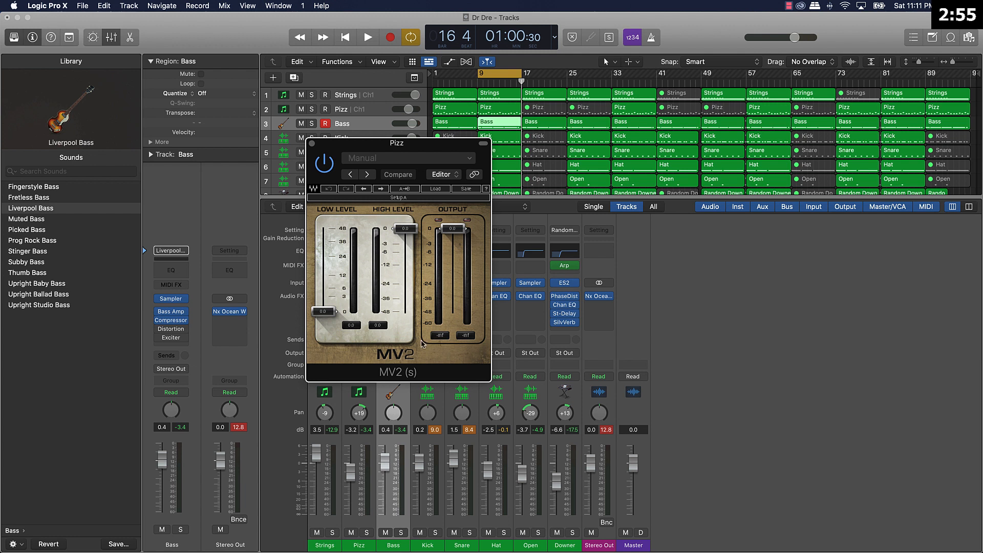
pyautogui.press('space')
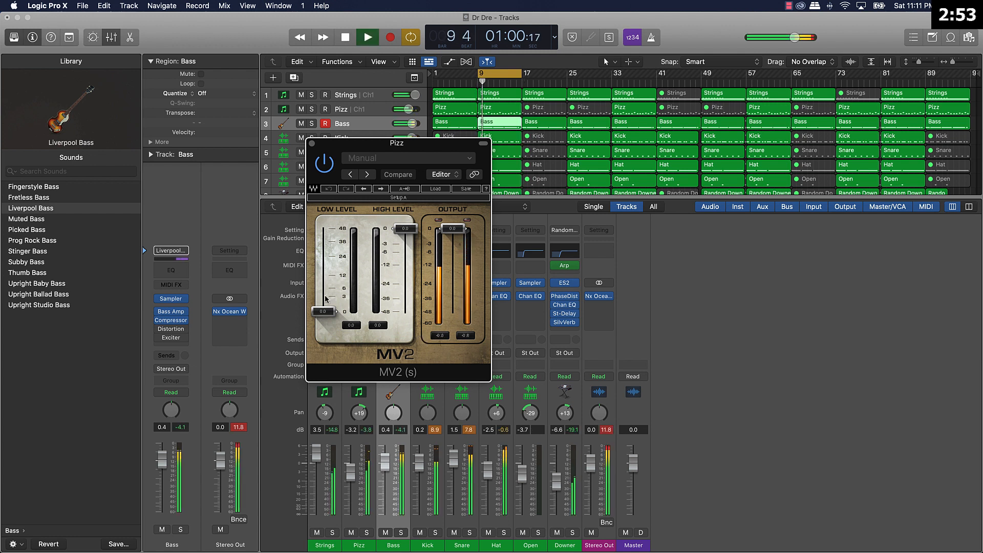
pyautogui.moveTo(323, 311); pyautogui.dragTo(322, 294)
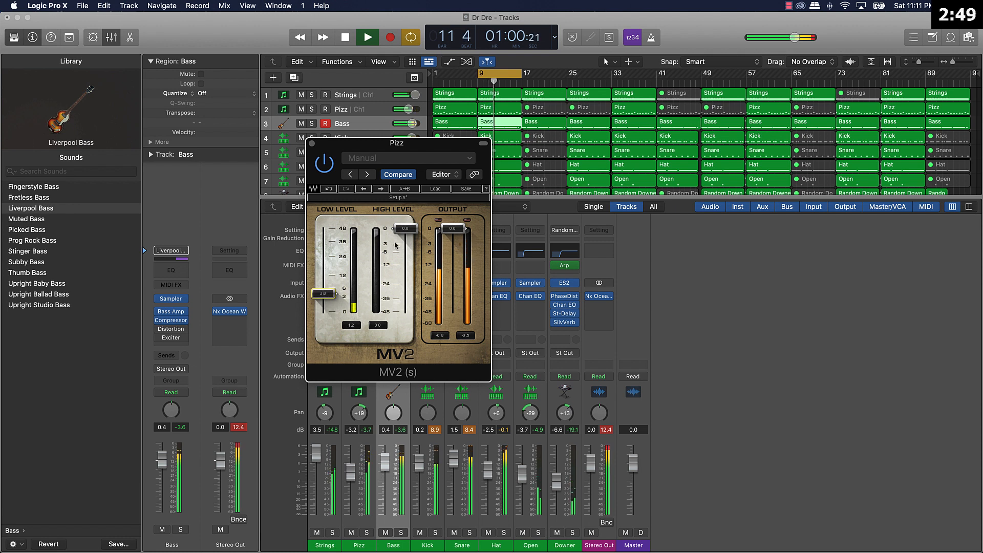
pyautogui.moveTo(406, 228); pyautogui.dragTo(405, 246)
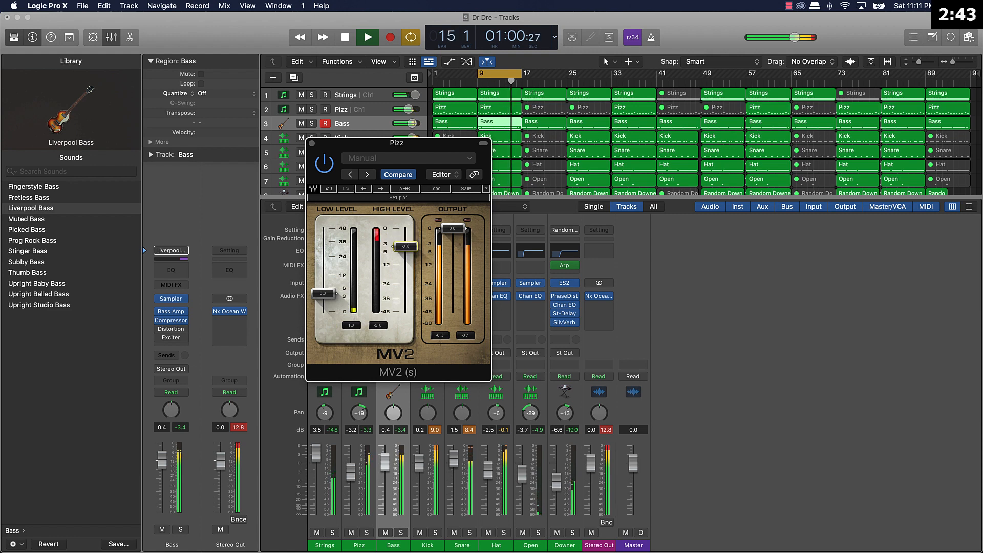
pyautogui.click(312, 144)
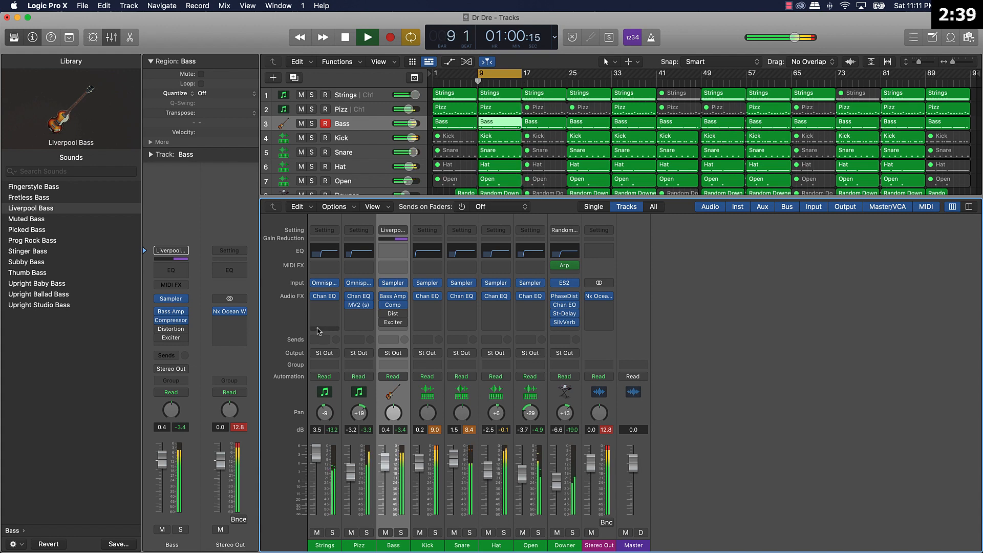
# Add a stereo MV2 to the Strings channel with the high level at about -2.2 and the low level at about 1.7, and stop playback
pyautogui.click(334, 306)
pyautogui.moveTo(399, 326)
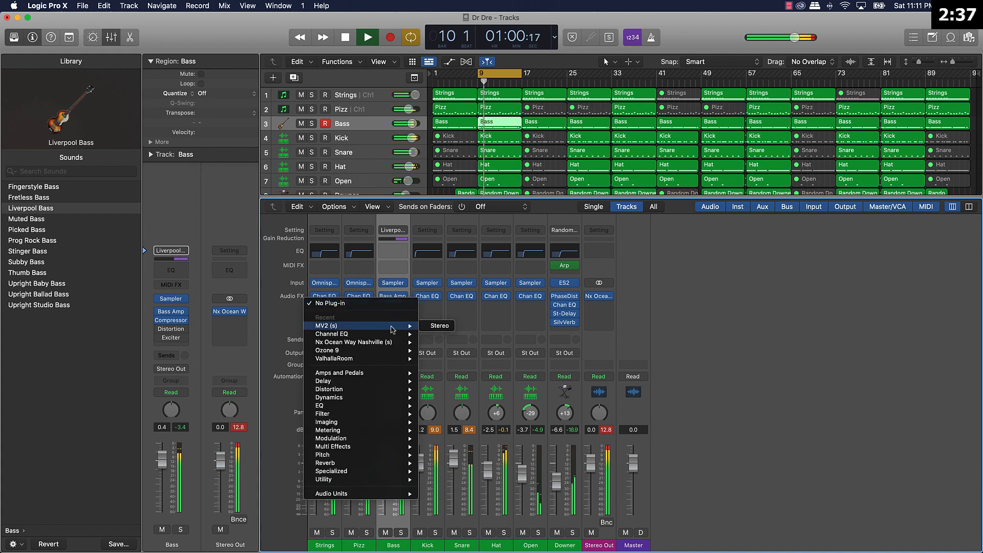
pyautogui.click(440, 327)
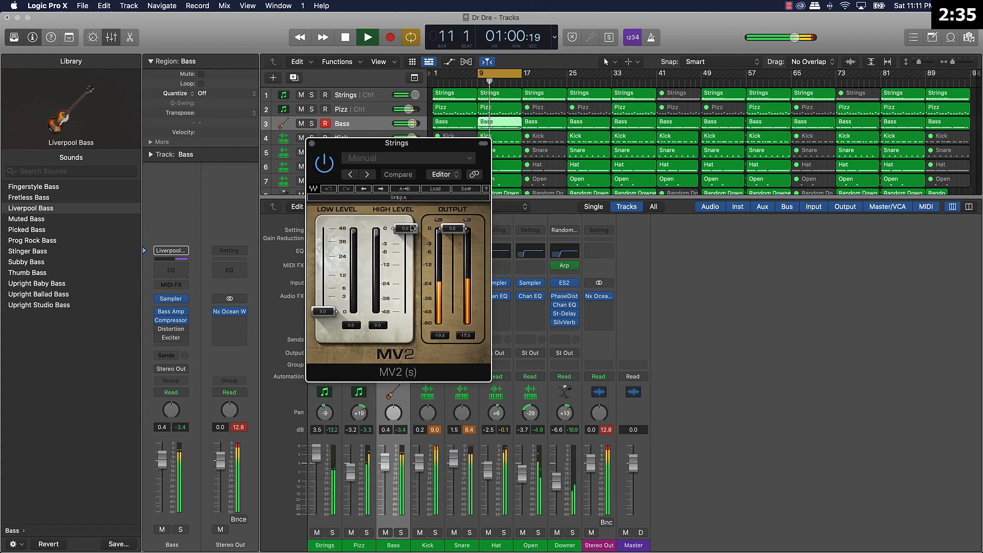
pyautogui.moveTo(405, 228); pyautogui.dragTo(406, 242)
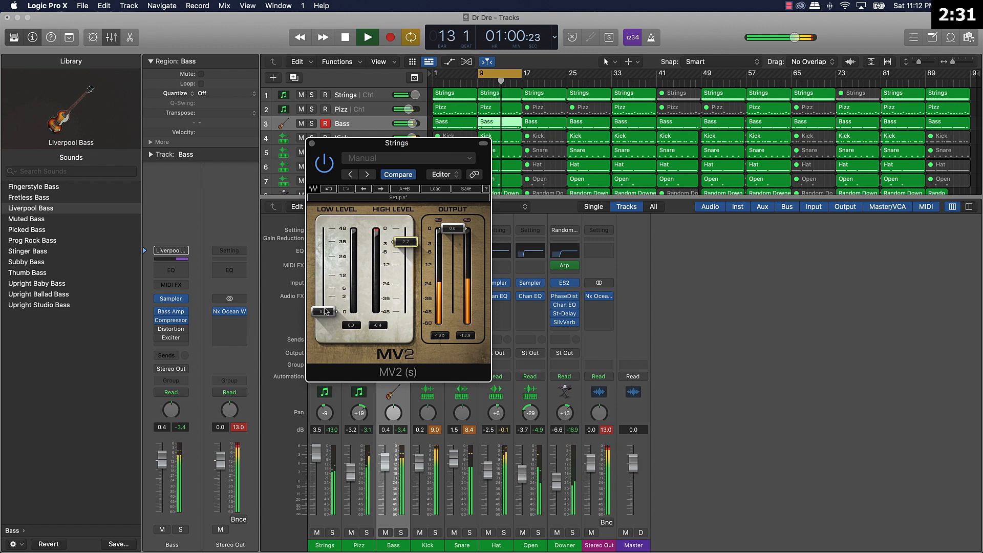
pyautogui.moveTo(323, 312); pyautogui.dragTo(324, 300)
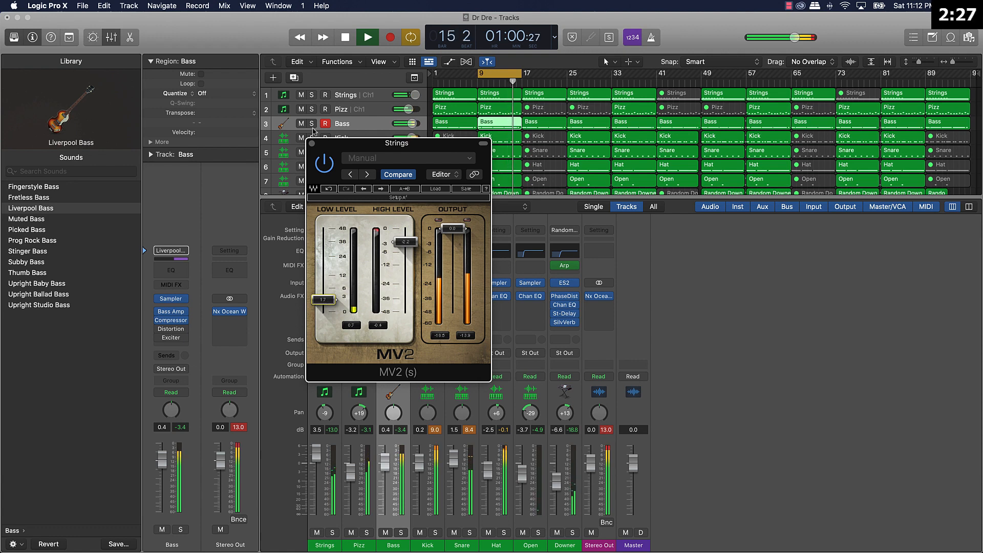
pyautogui.click(312, 144)
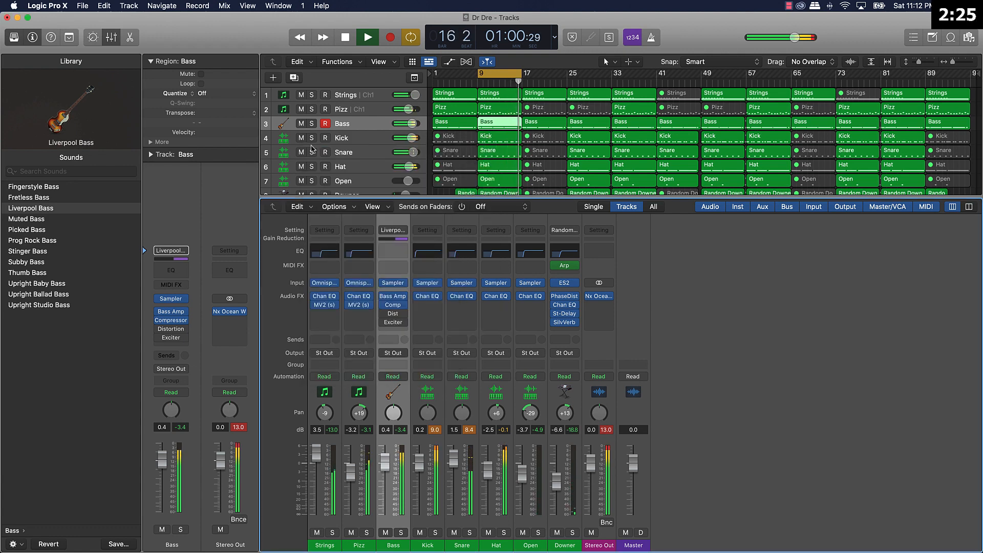
pyautogui.press('space')
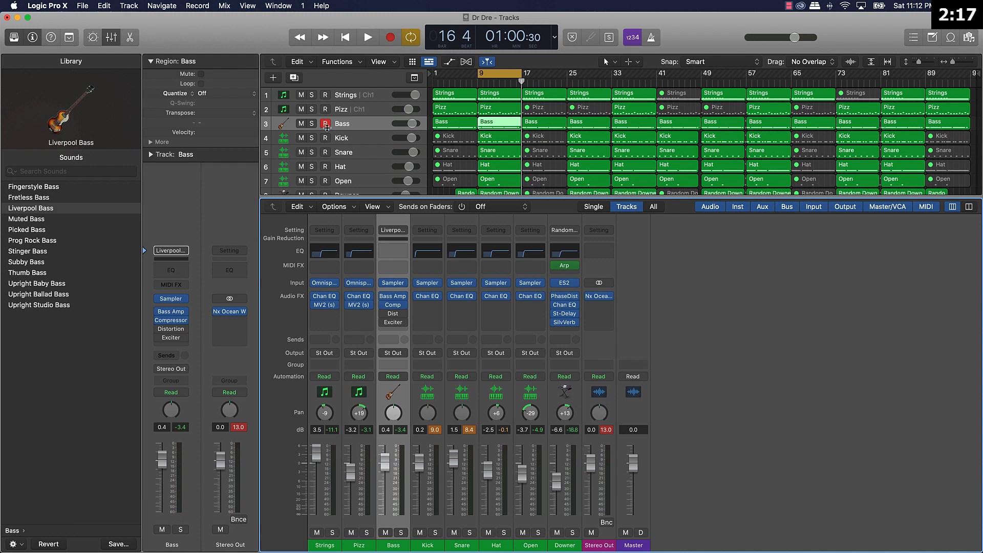
# Add a stereo Smack Attack to the Kick channel with attack 23 and sustain -11 during playback
pyautogui.click(434, 306)
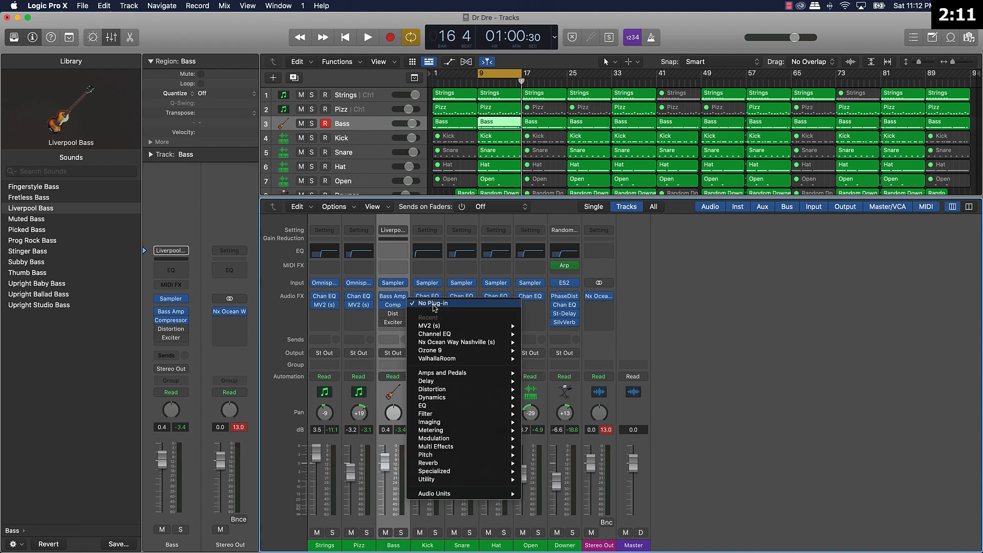
pyautogui.click(736, 478)
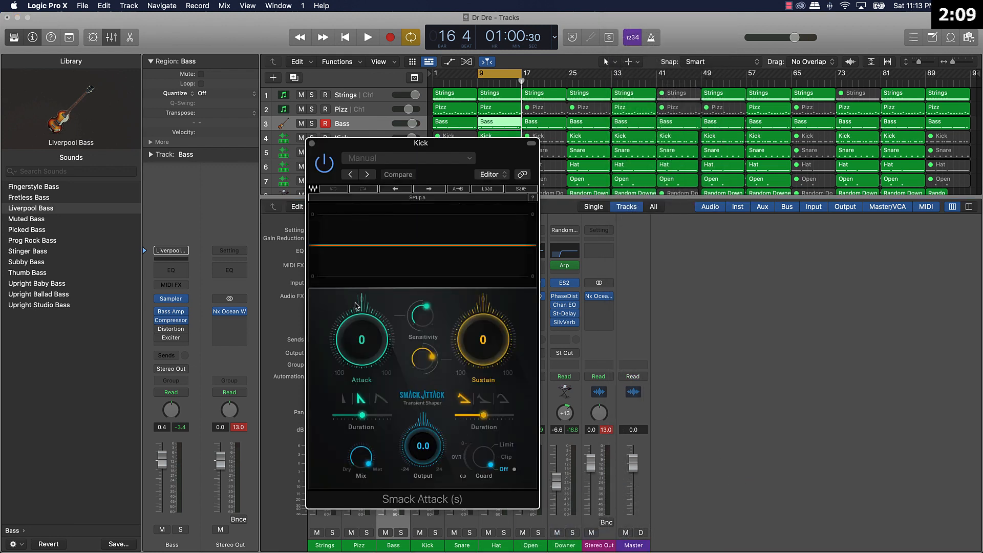
pyautogui.moveTo(360, 315); pyautogui.dragTo(361, 310)
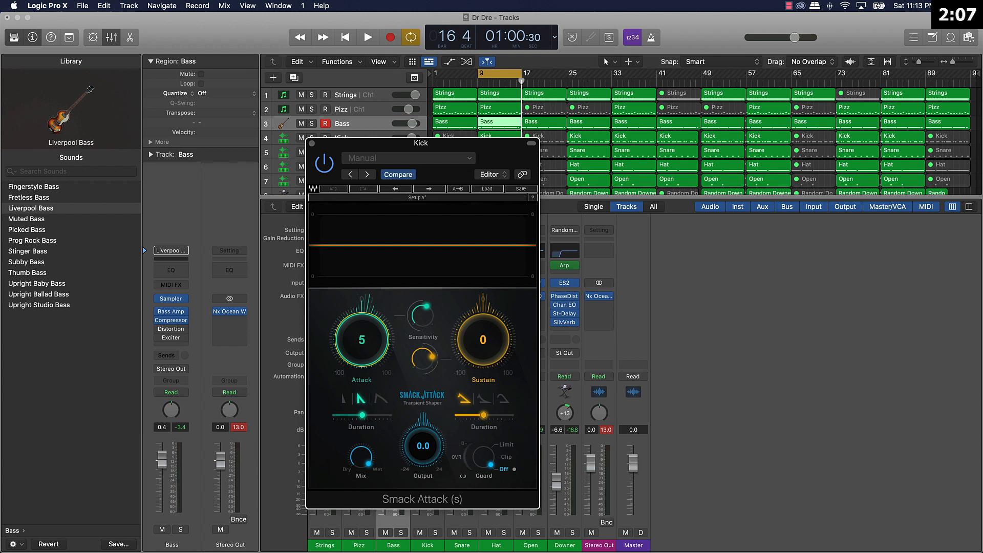
pyautogui.press('space')
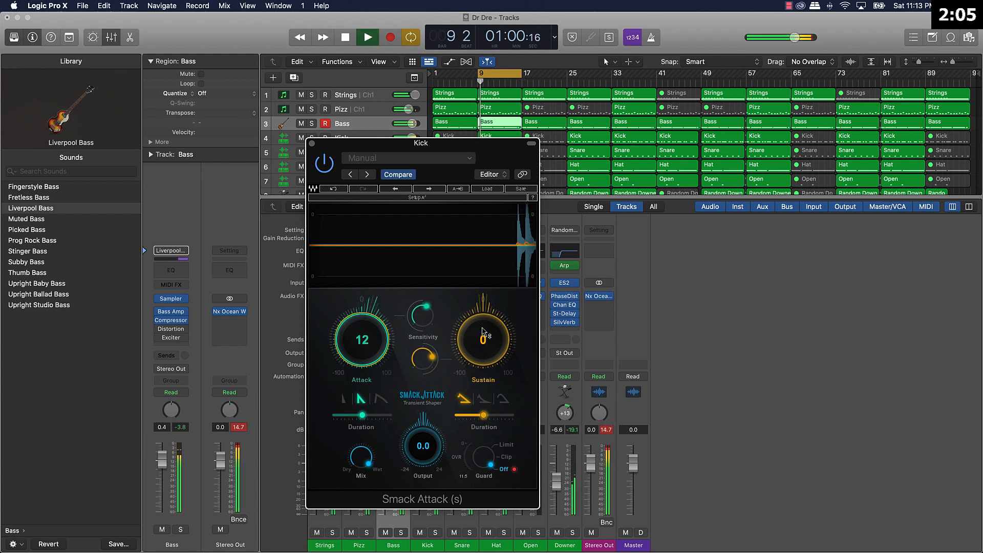
pyautogui.moveTo(483, 323); pyautogui.dragTo(483, 335)
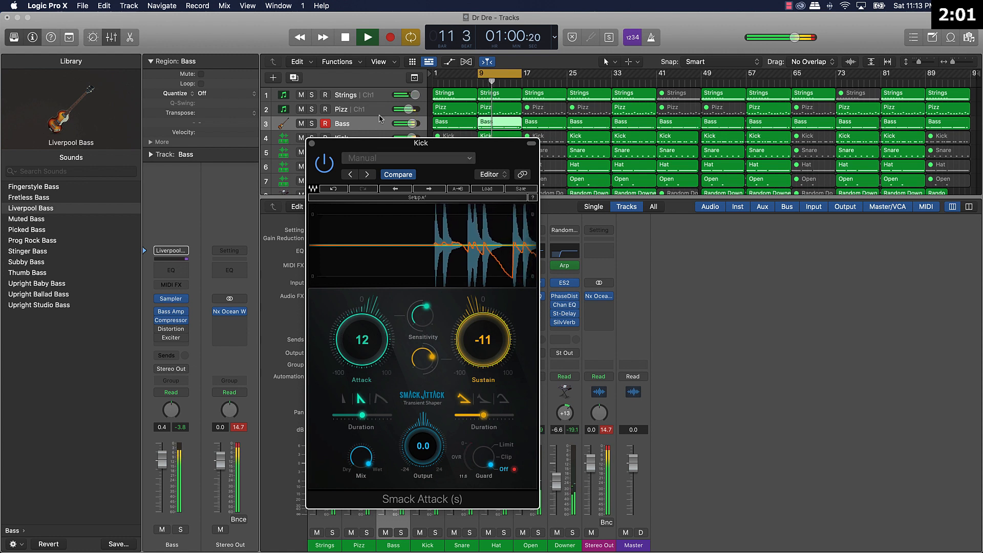
pyautogui.moveTo(362, 340); pyautogui.dragTo(362, 334)
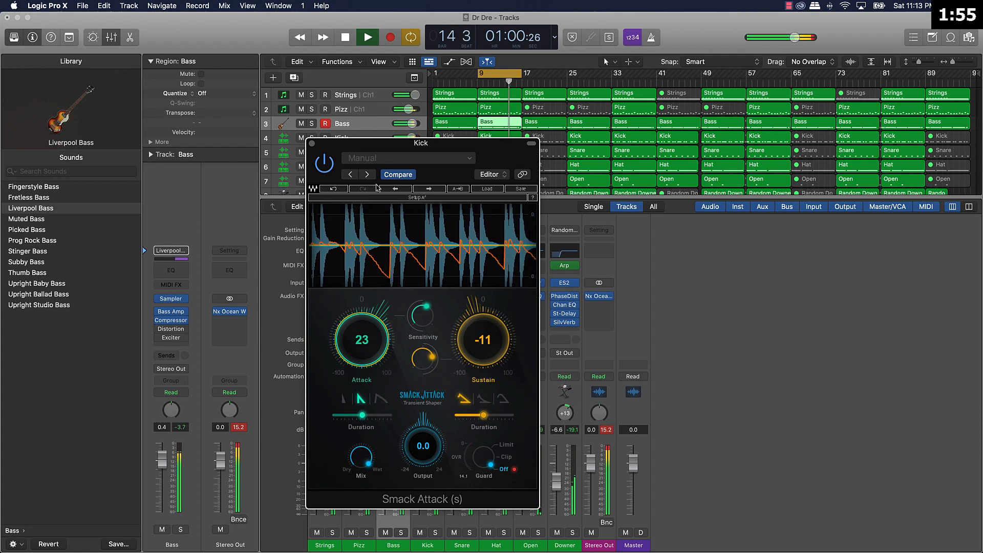
pyautogui.click(311, 144)
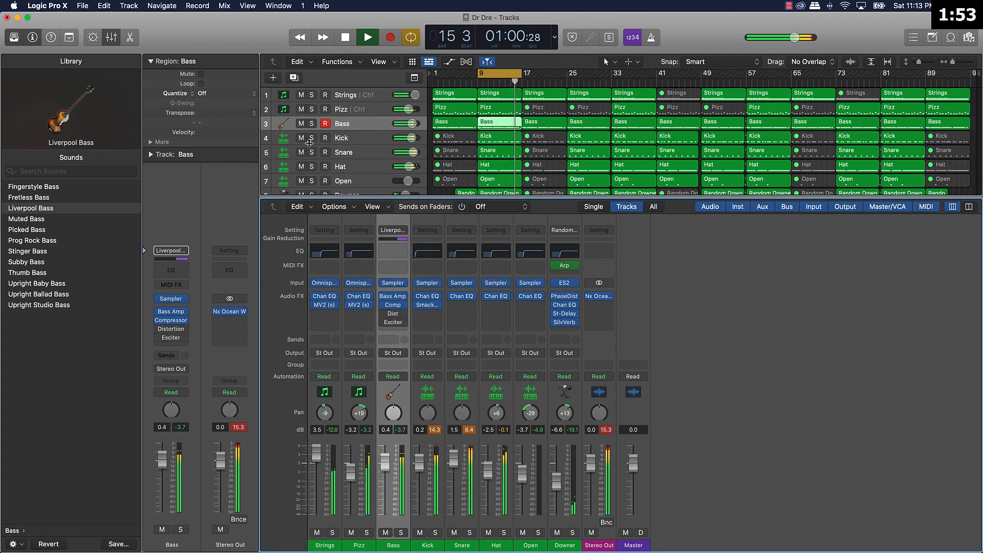
# Add a stereo Smack Attack to the Snare channel with attack 14 and sustain -6
pyautogui.click(459, 305)
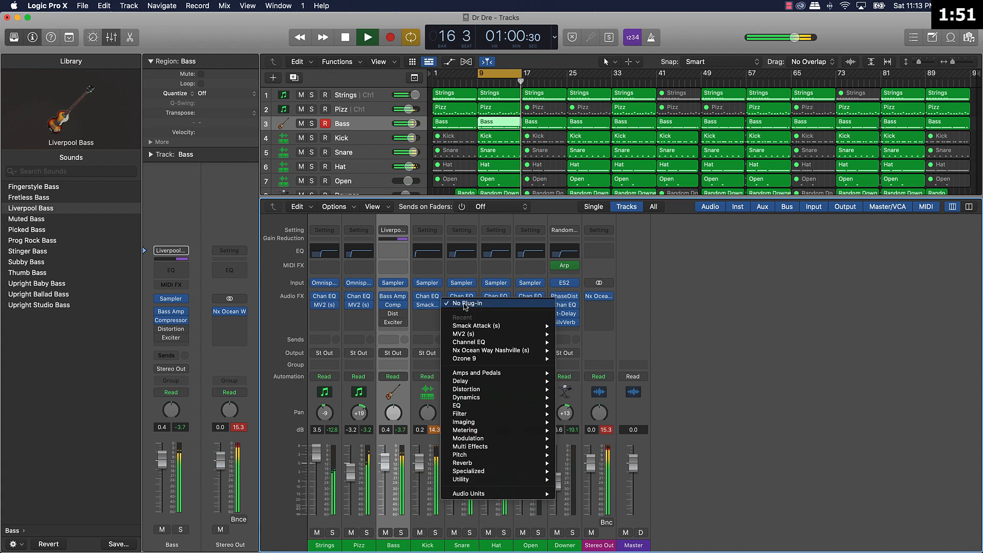
pyautogui.moveTo(506, 330)
pyautogui.click(576, 325)
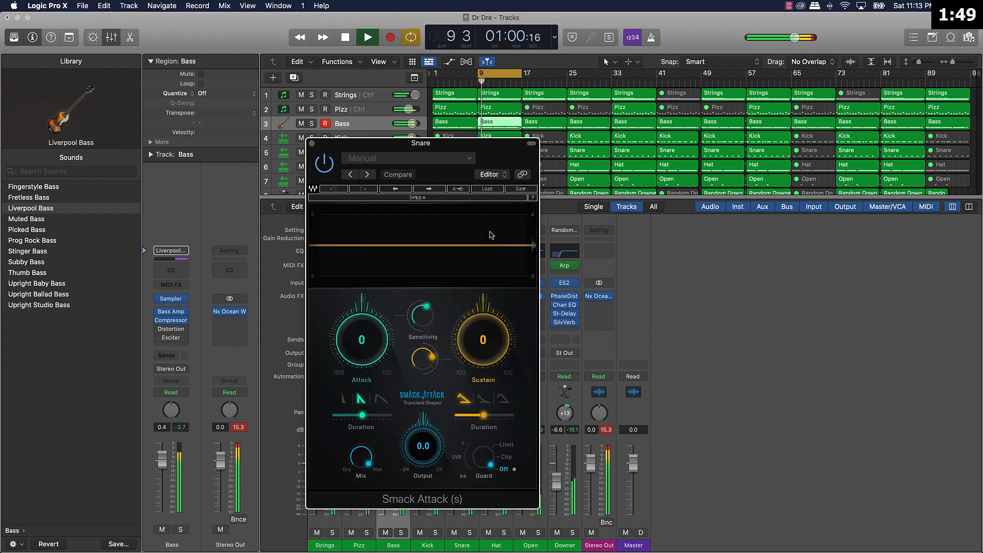
pyautogui.moveTo(387, 335); pyautogui.dragTo(387, 323)
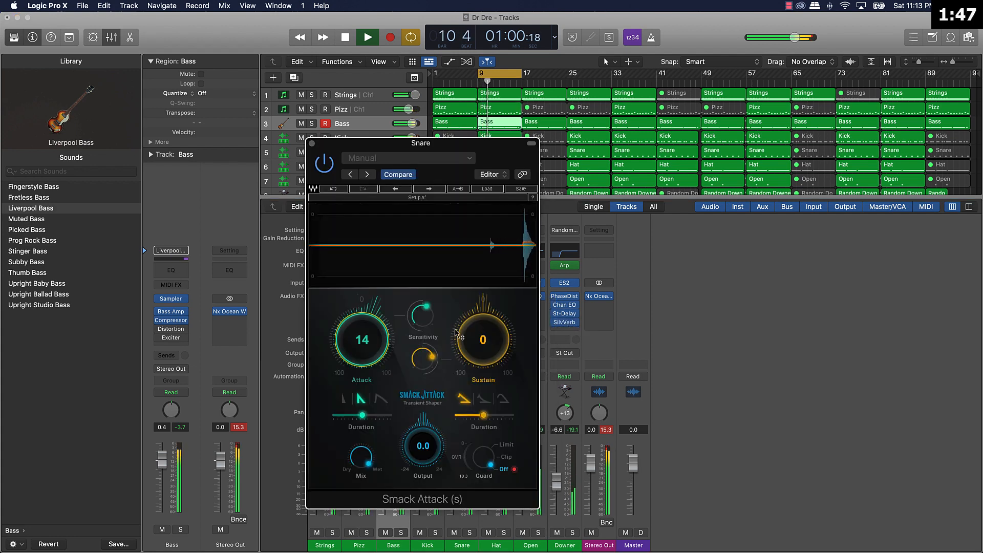
pyautogui.moveTo(483, 340); pyautogui.dragTo(483, 346)
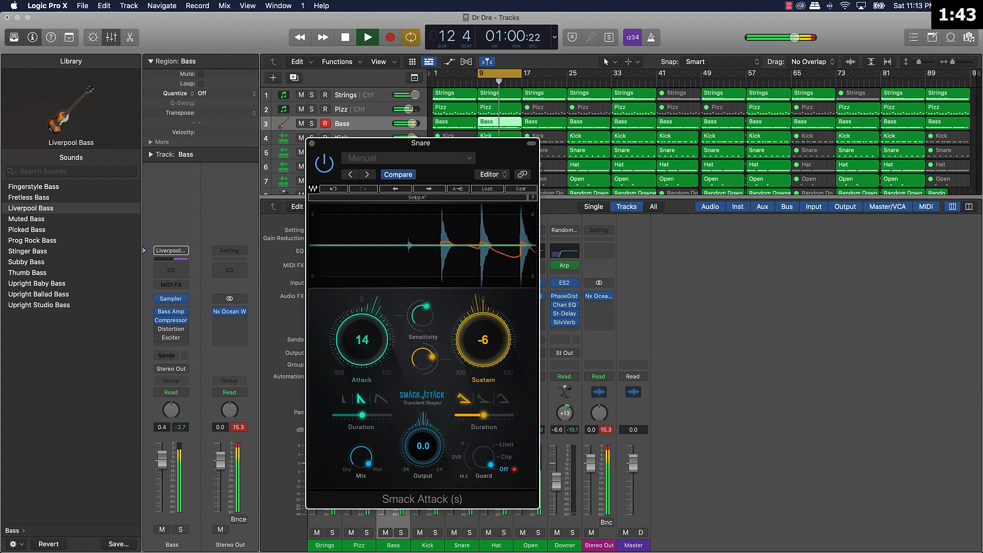
pyautogui.click(312, 145)
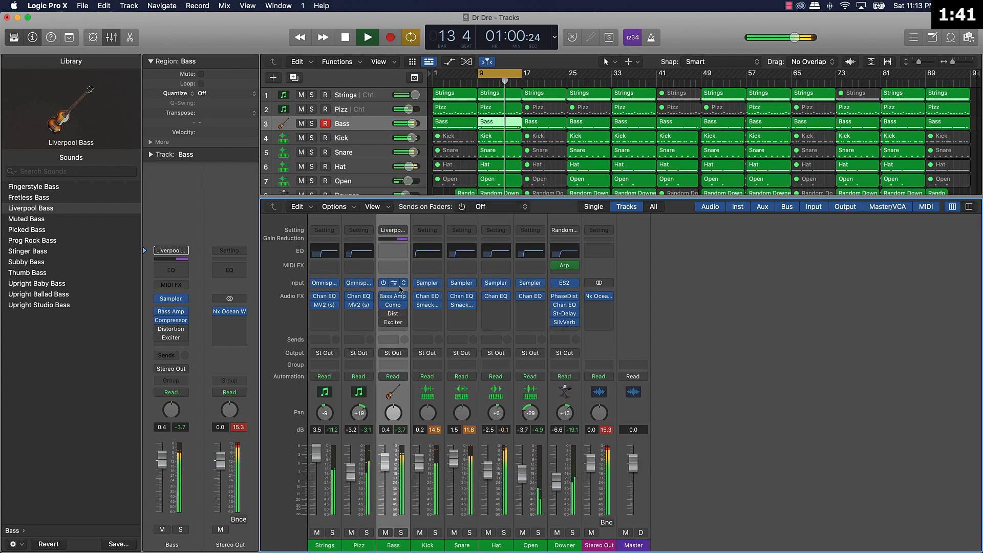
# Add a stereo Smack Attack to the Hat channel with attack 21 and sustain -21
pyautogui.click(492, 306)
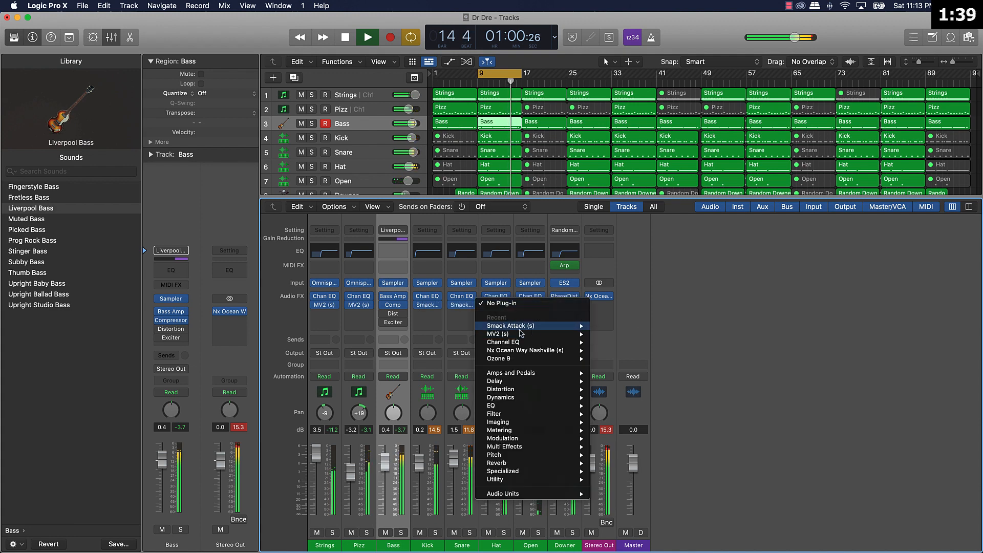
pyautogui.moveTo(581, 326)
pyautogui.click(611, 326)
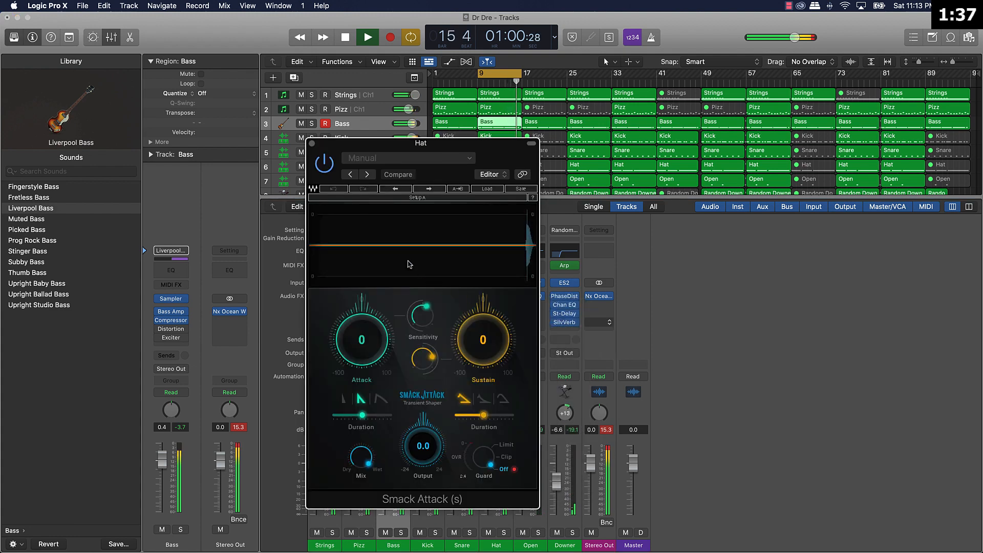
pyautogui.moveTo(361, 340); pyautogui.dragTo(361, 333)
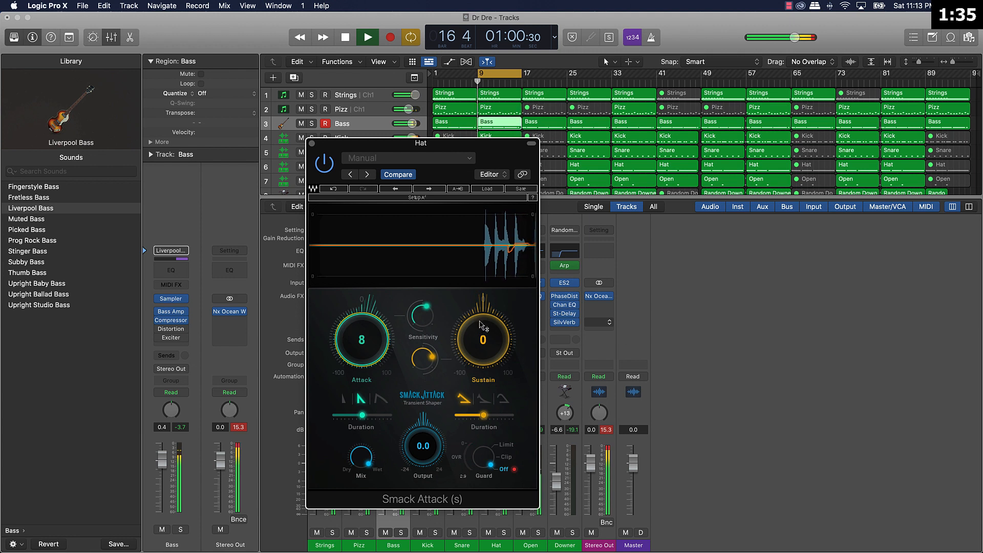
pyautogui.moveTo(483, 340); pyautogui.dragTo(483, 350)
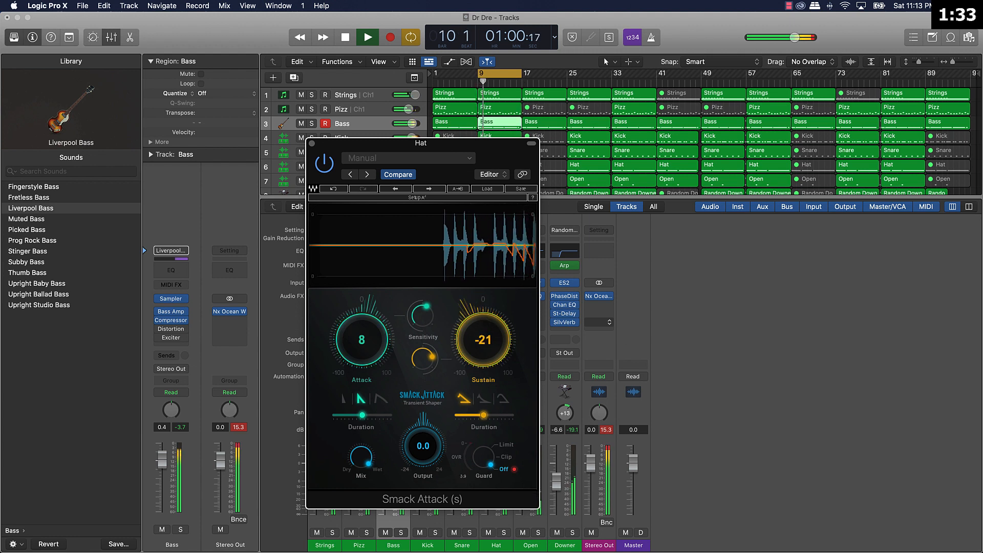
pyautogui.moveTo(364, 314); pyautogui.dragTo(365, 301)
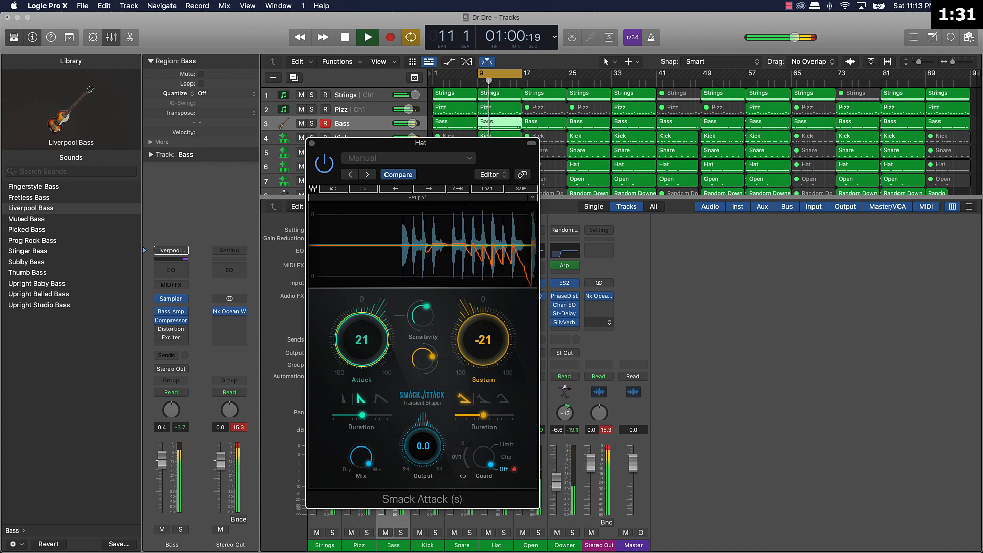
pyautogui.click(312, 143)
# Add a stereo Smack Attack to the Open channel with attack 20 and sustain -22
pyautogui.click(532, 306)
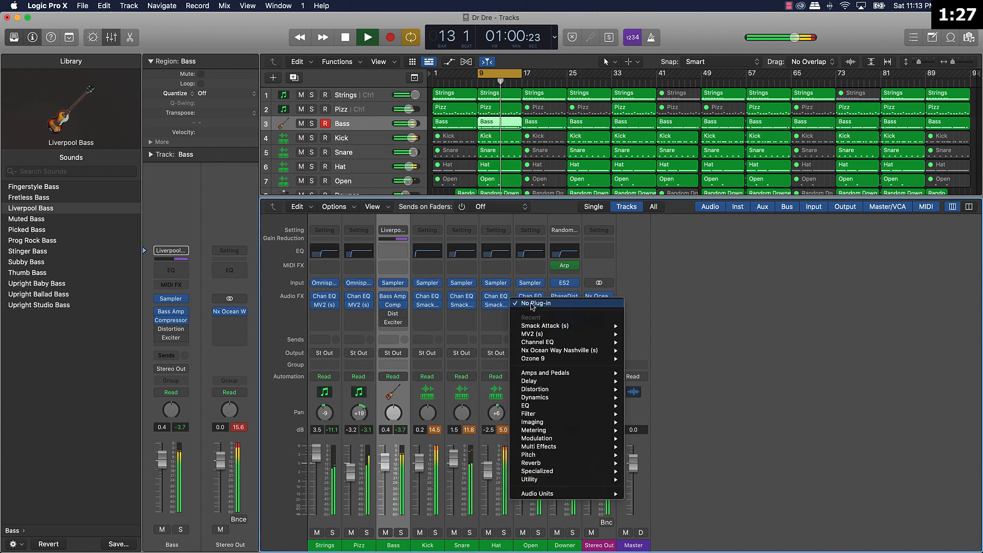
pyautogui.moveTo(612, 326)
pyautogui.click(643, 326)
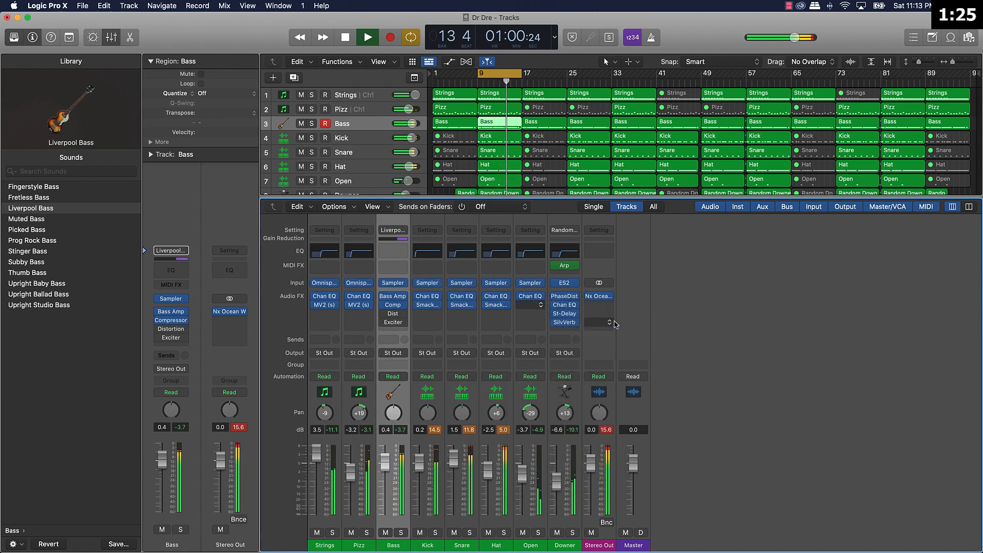
pyautogui.moveTo(361, 340); pyautogui.dragTo(362, 332)
pyautogui.moveTo(483, 340); pyautogui.dragTo(483, 351)
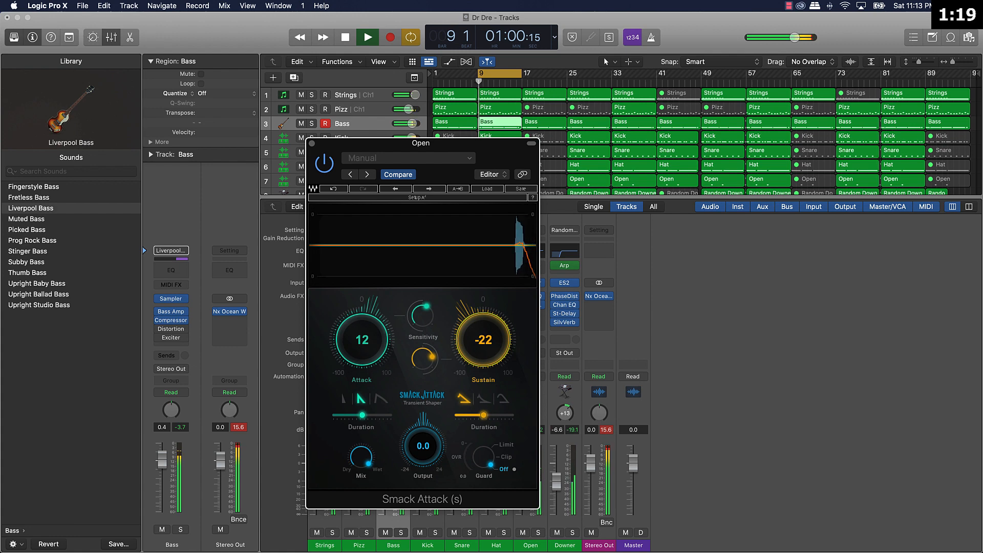
pyautogui.moveTo(362, 341); pyautogui.dragTo(363, 336)
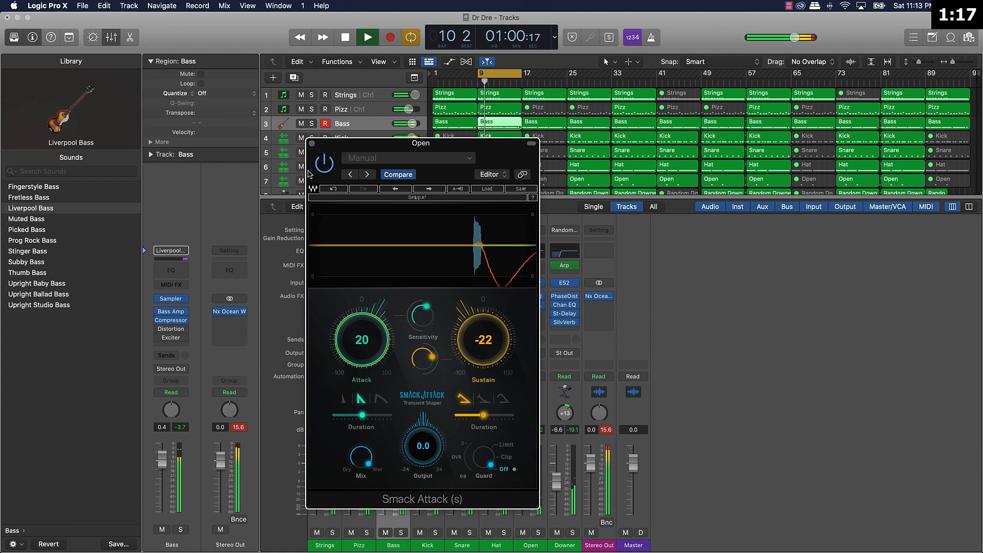
pyautogui.click(313, 144)
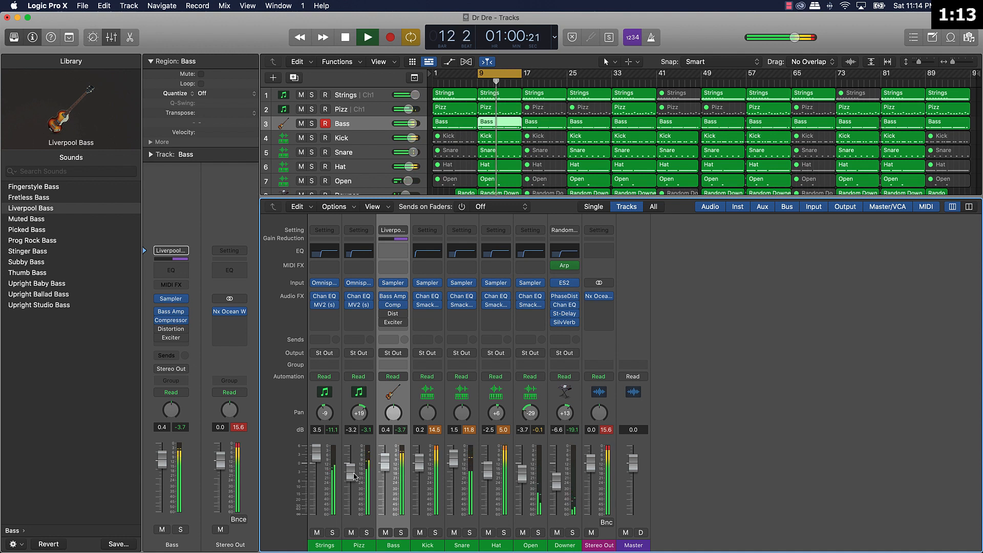
# Lower the Pizz channel to -4.2 dB, set its pan to +10 and stop playback
pyautogui.moveTo(351, 474); pyautogui.dragTo(351, 478)
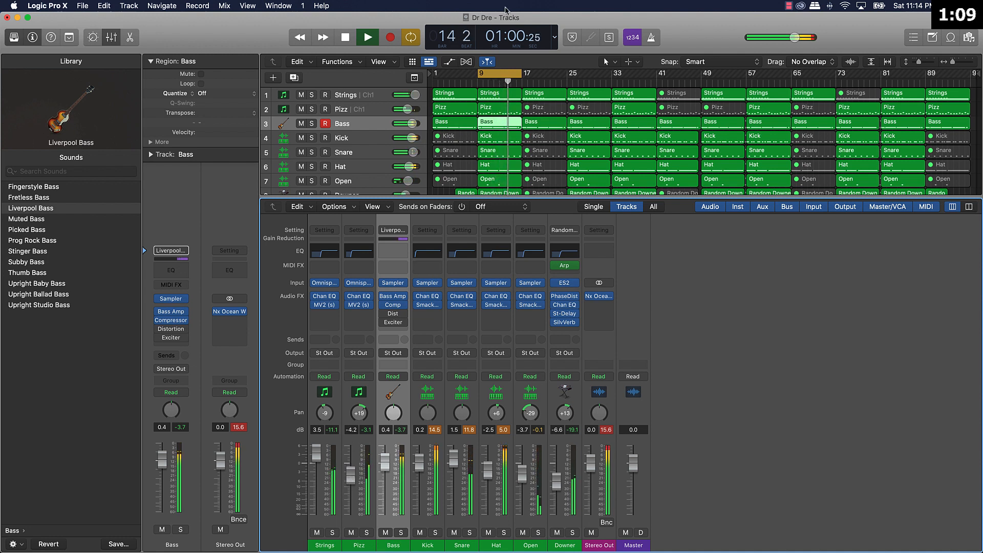
pyautogui.moveTo(359, 413); pyautogui.dragTo(359, 417)
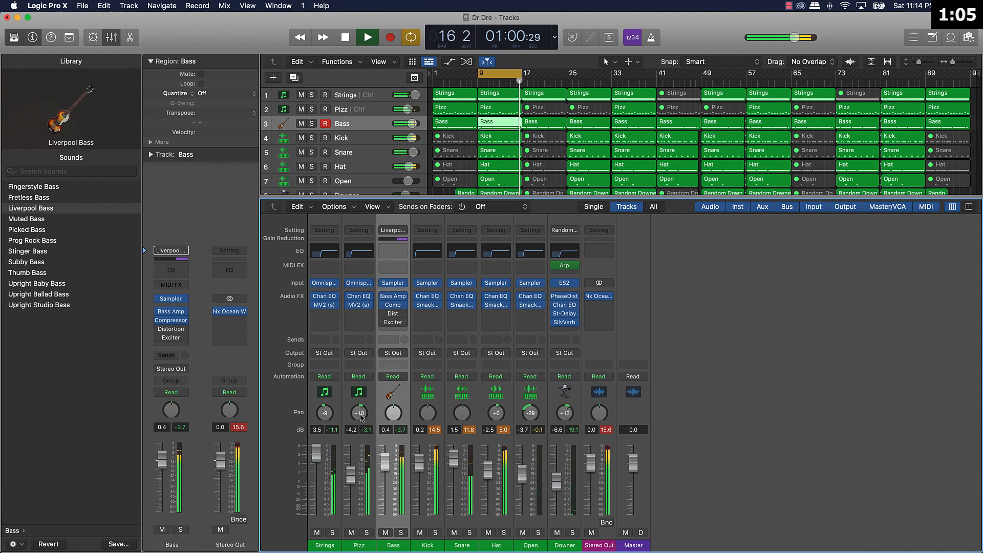
pyautogui.press('space')
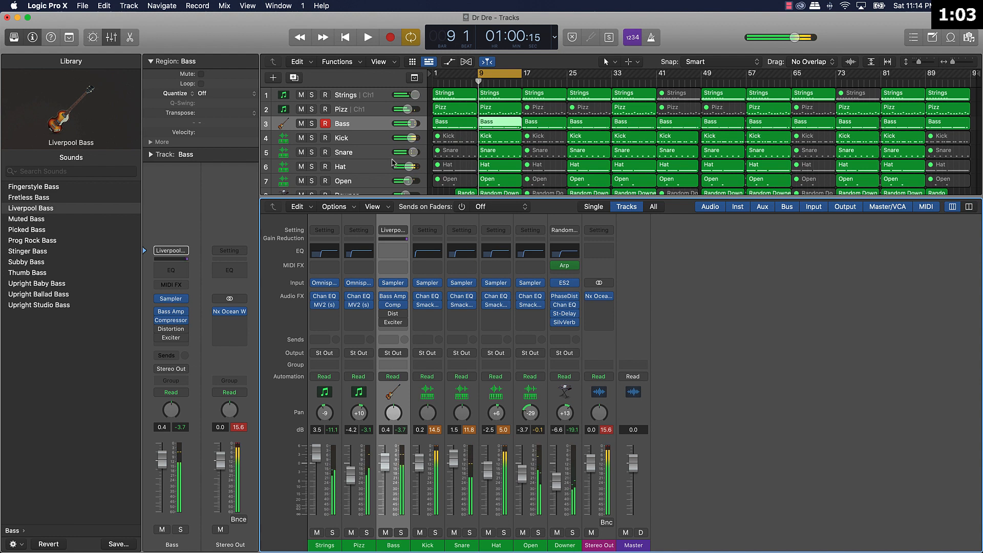
# Turn off the cycle range and remove the Nx Ocean Way Nashville plug-in from the Stereo Out channel
pyautogui.click(505, 74)
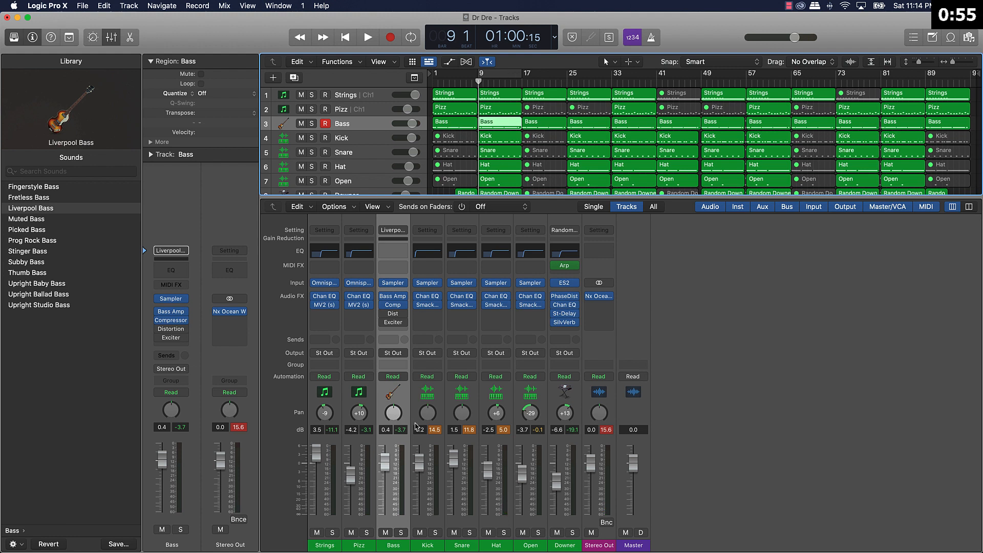
pyautogui.click(590, 297)
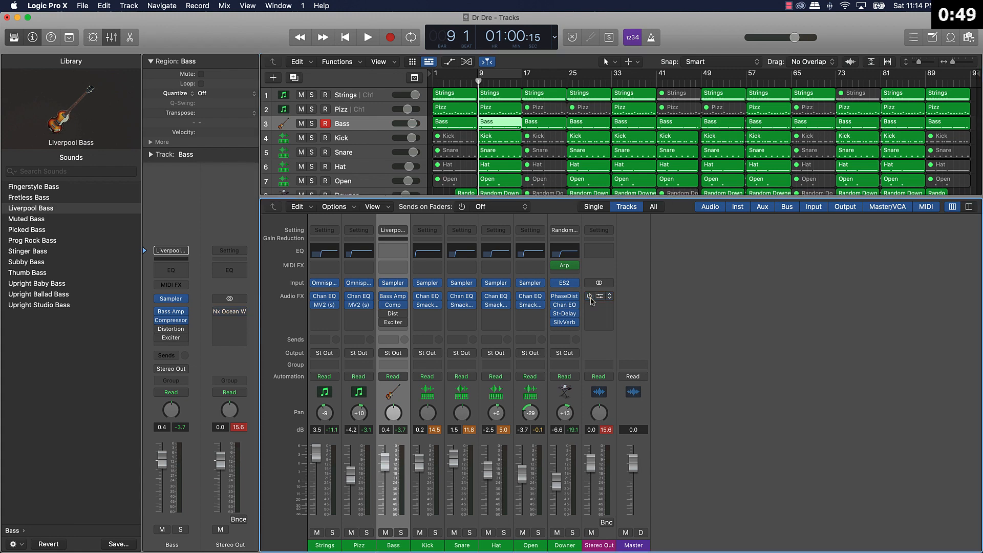
pyautogui.click(608, 298)
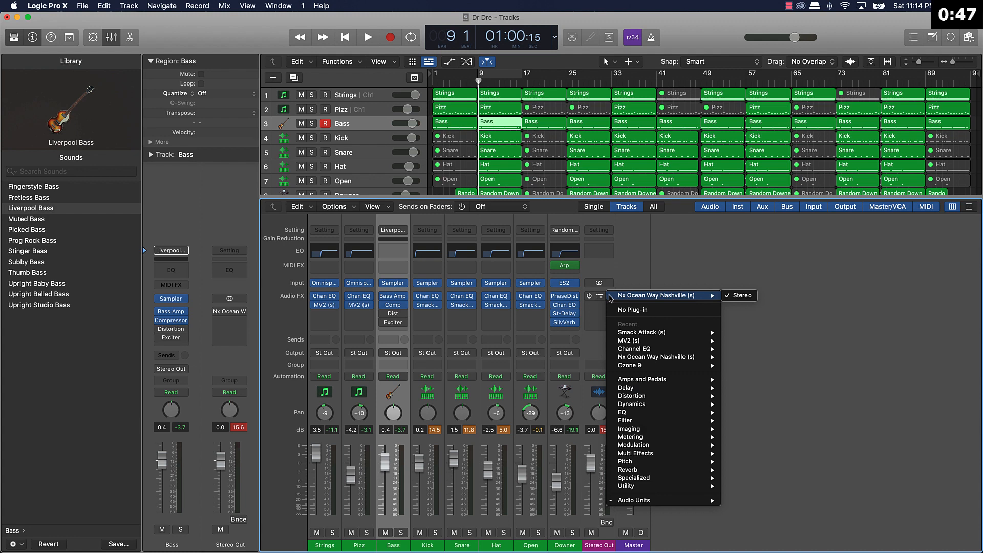
pyautogui.click(624, 310)
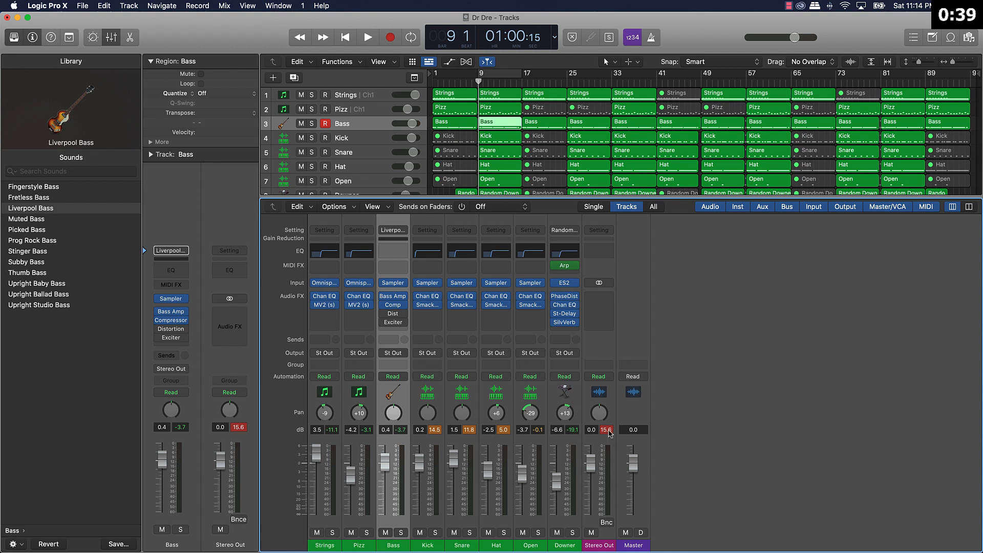
# Clear the mixer's peak readings and lower the Stereo Out channel to -4.6 dB
pyautogui.click(610, 432)
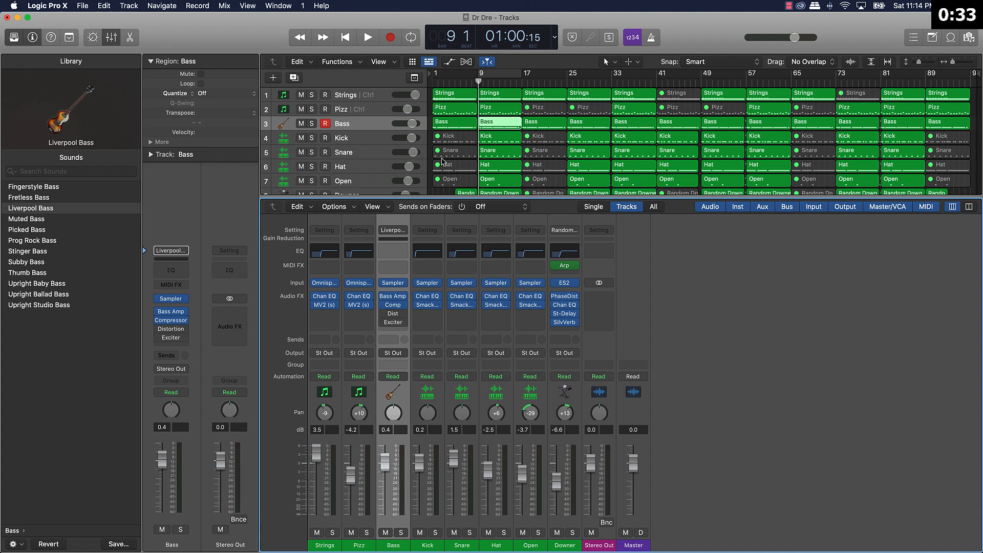
pyautogui.scroll(-1, 443, 162)
pyautogui.click(436, 184)
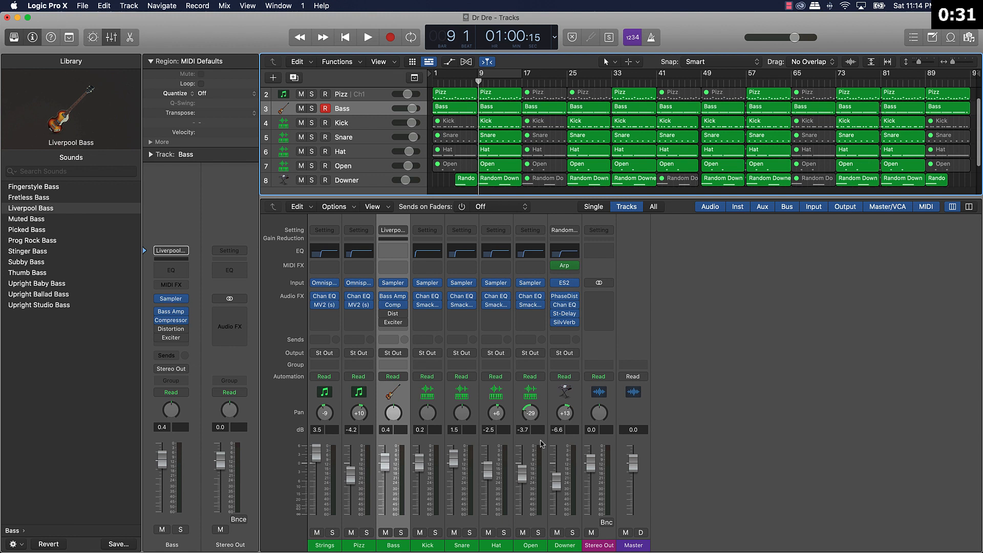
pyautogui.moveTo(589, 463); pyautogui.dragTo(591, 477)
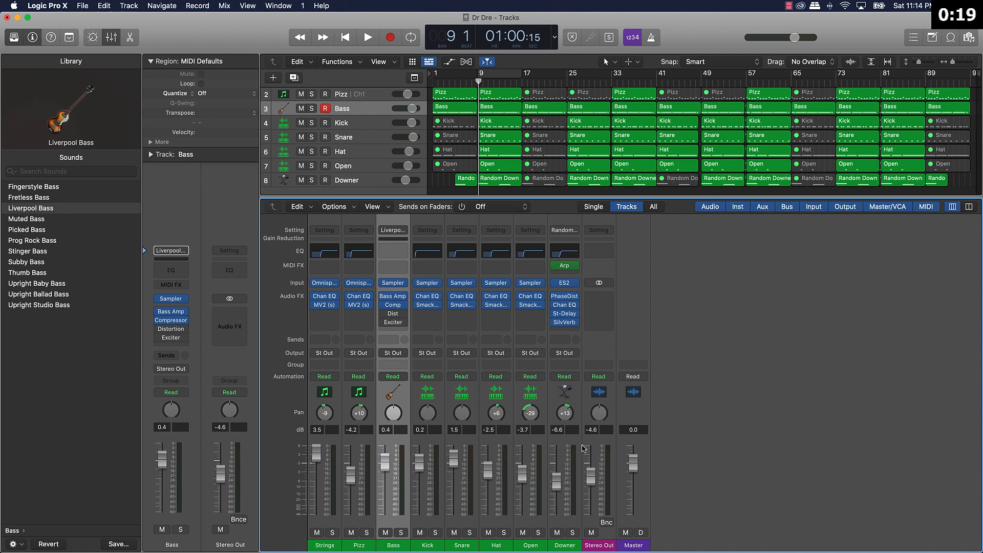
# Play the beat from the start, raise the Strings channel to 4.0 dB and set the Open channel's pan to -8
pyautogui.press('Return')
pyautogui.press('space')
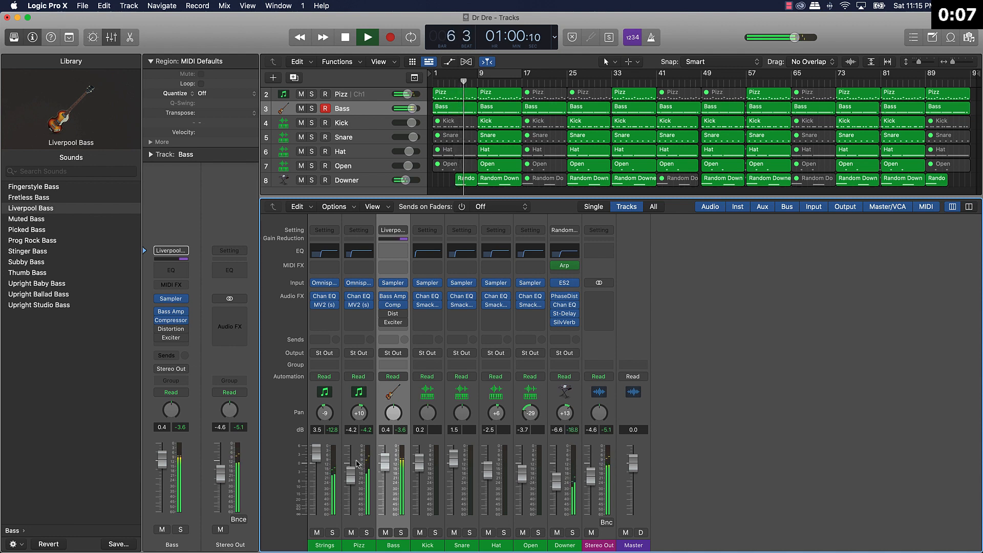
pyautogui.moveTo(313, 452); pyautogui.dragTo(313, 450)
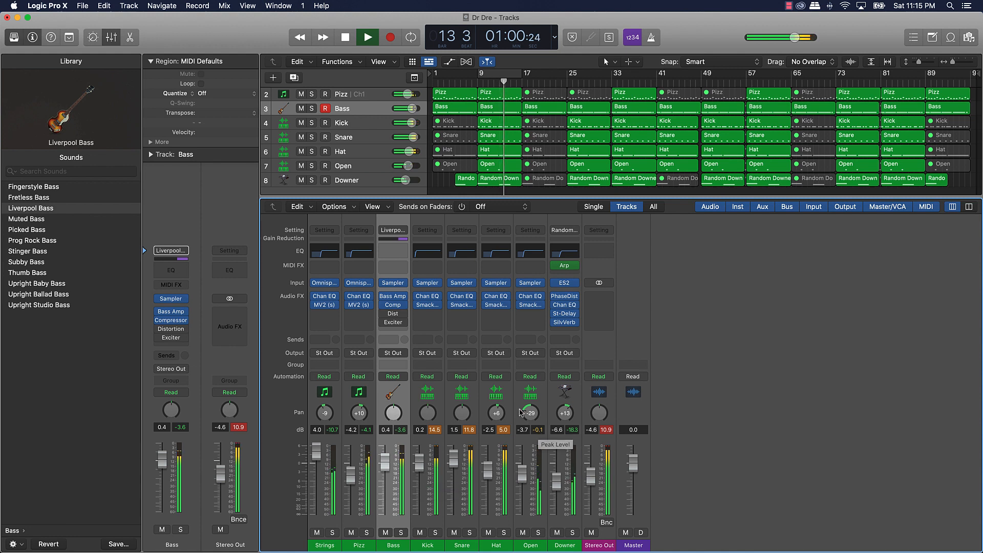
pyautogui.moveTo(530, 414); pyautogui.dragTo(530, 398)
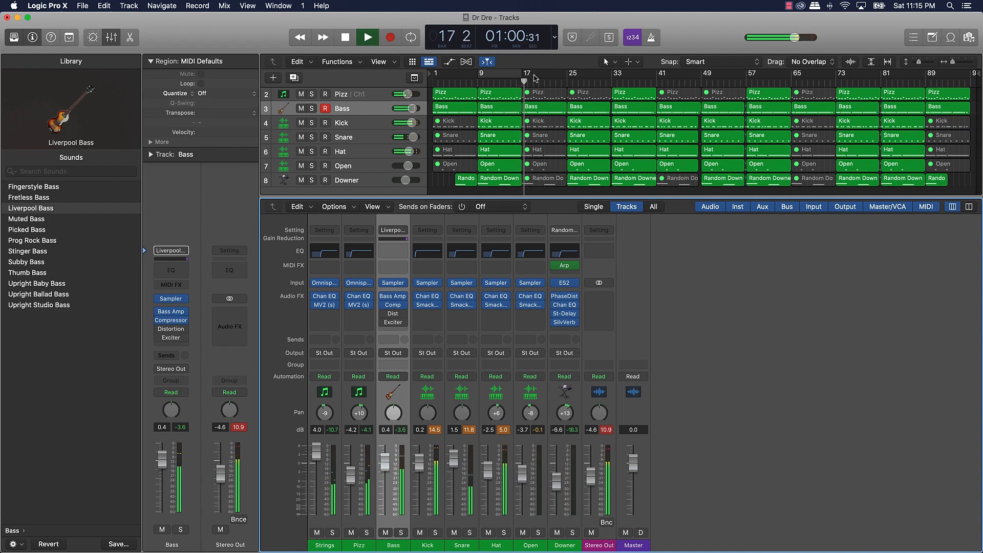
# Replay the transition around bar 17, return the playhead to the start and clear the peak readings
pyautogui.scroll(2, 529, 136)
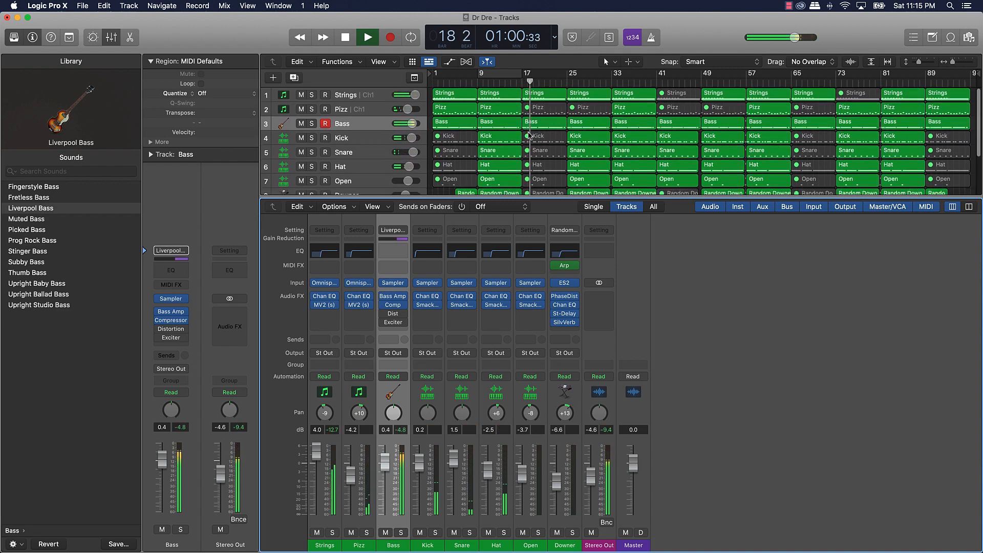
pyautogui.press('space')
pyautogui.press('Return')
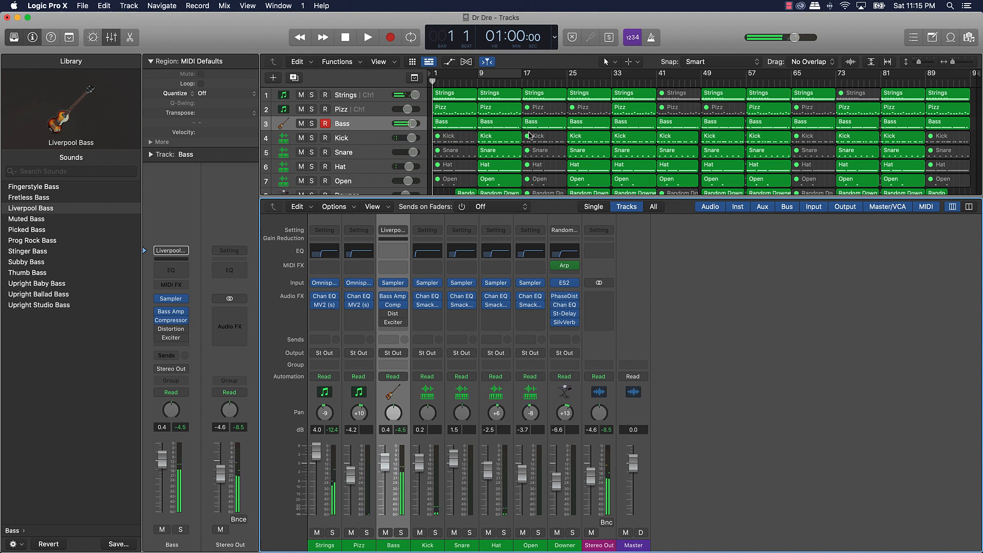
pyautogui.doubleClick(517, 85)
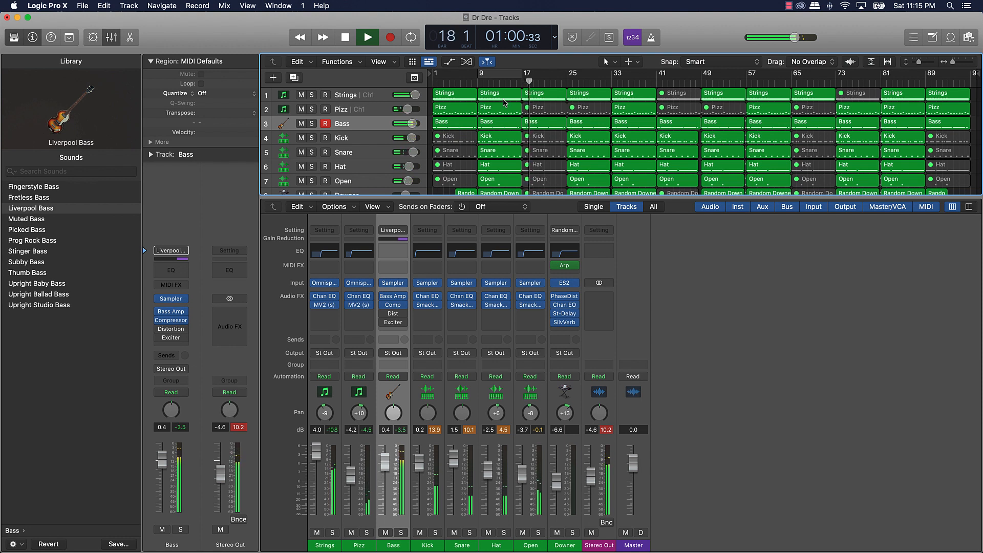
pyautogui.press('space')
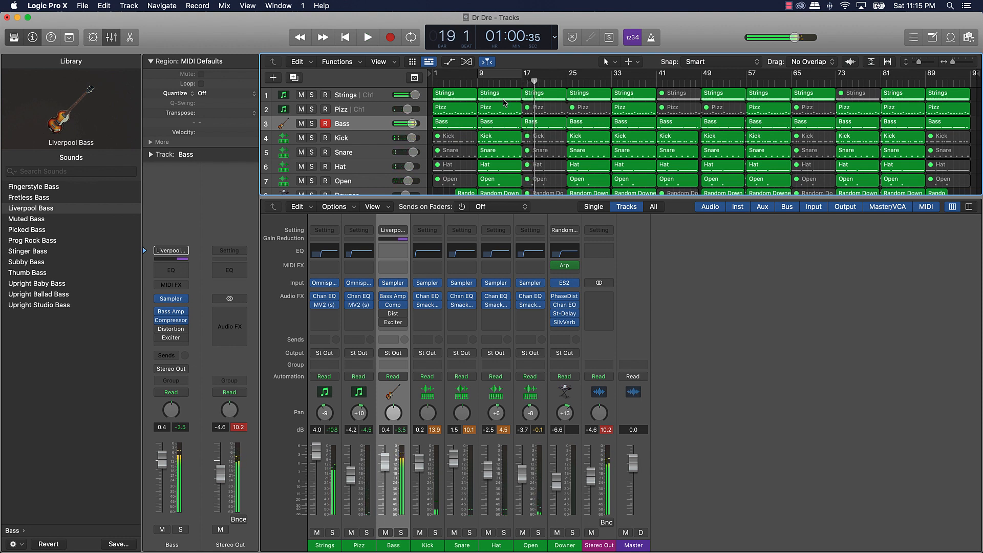
pyautogui.press('Return')
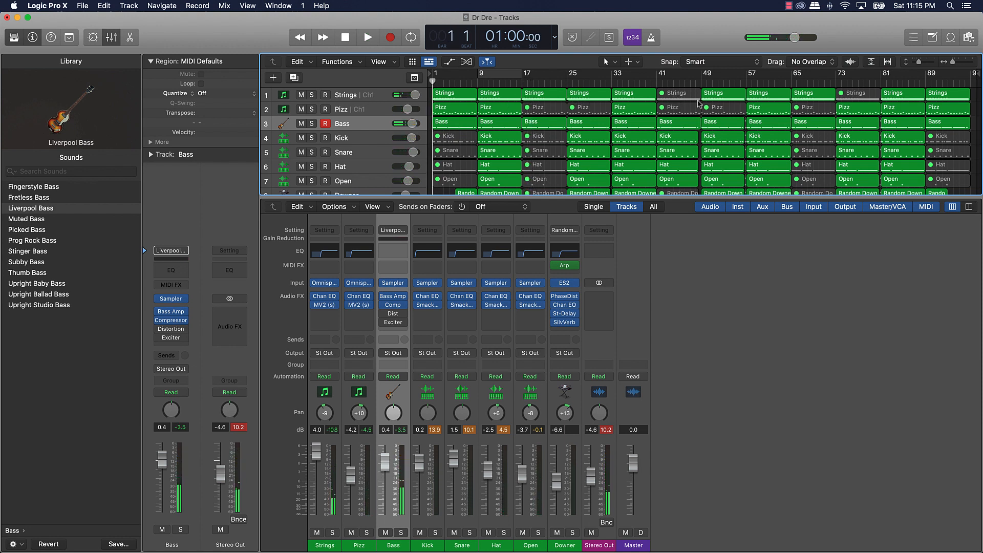
pyautogui.scroll(-3, 489, 104)
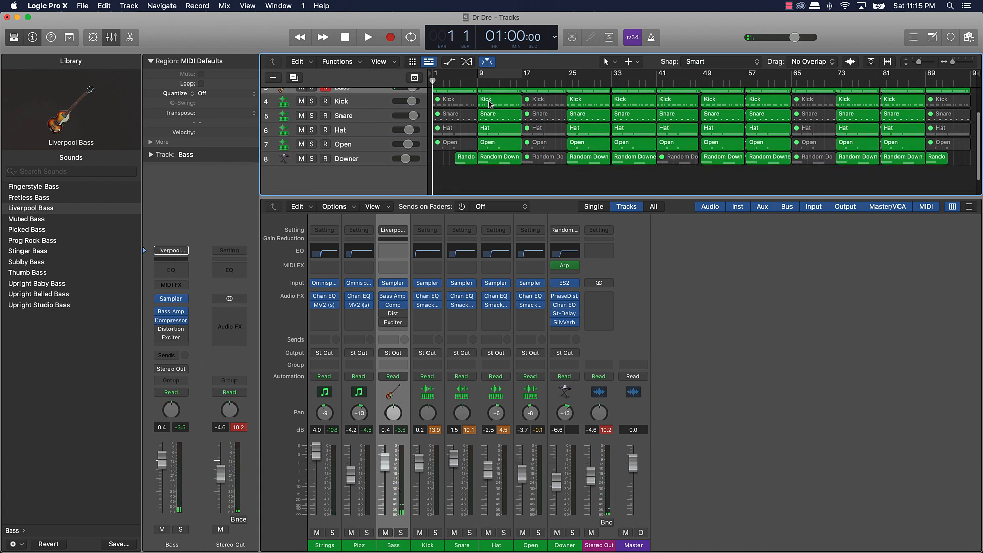
pyautogui.scroll(3, 491, 99)
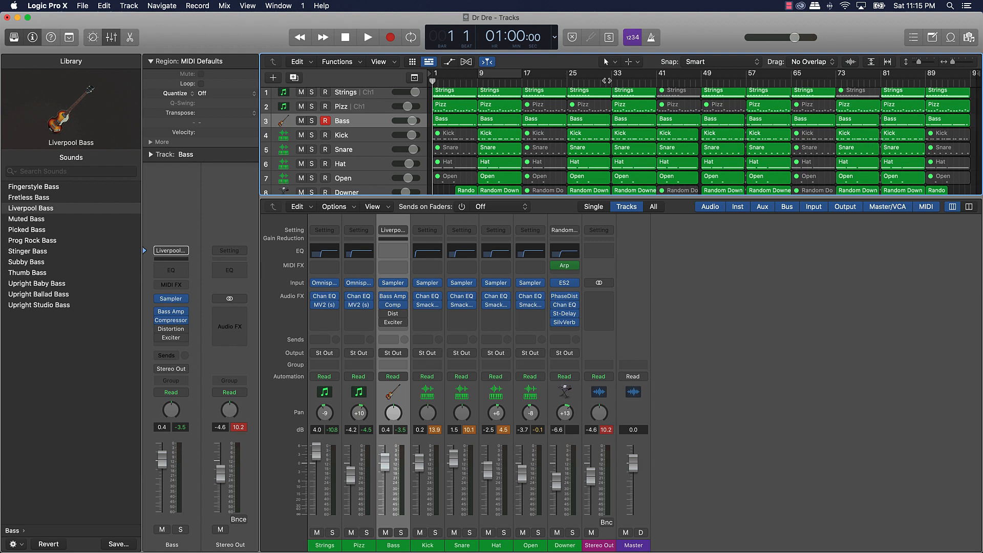
pyautogui.click(506, 430)
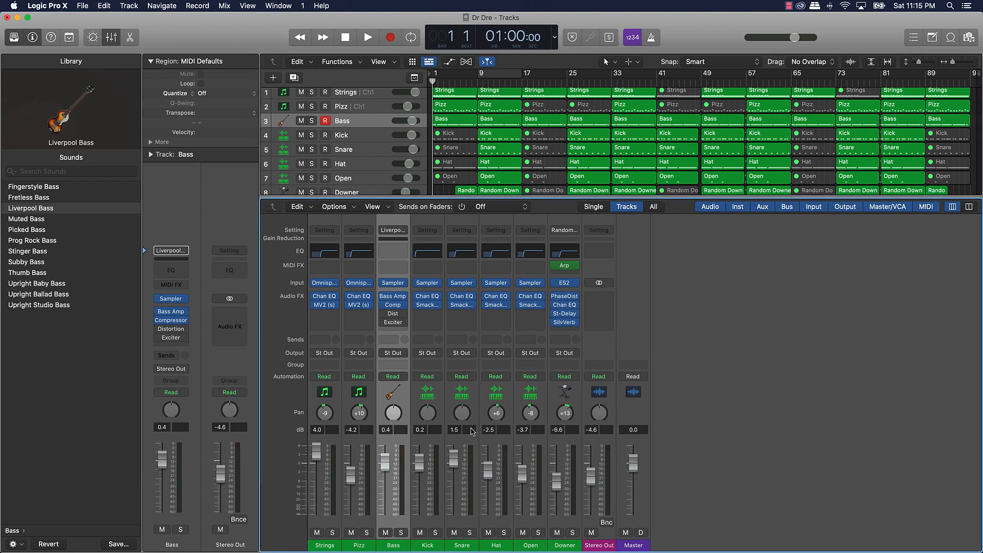
# Save the project and set up a bounce of the whole project to PCM instead of MP3, with a 48 kHz sample rate
pyautogui.press('super+s')
pyautogui.click(83, 6)
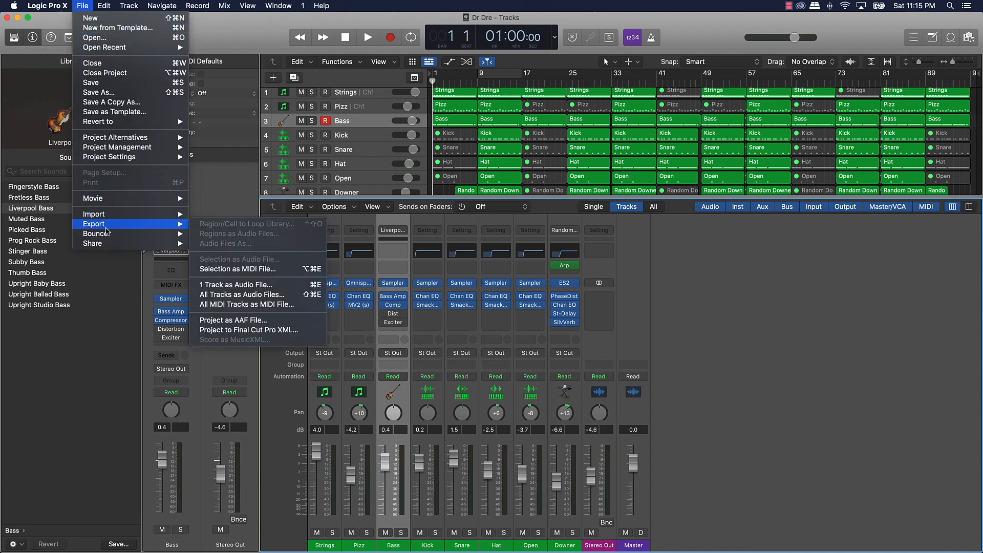
pyautogui.moveTo(109, 234)
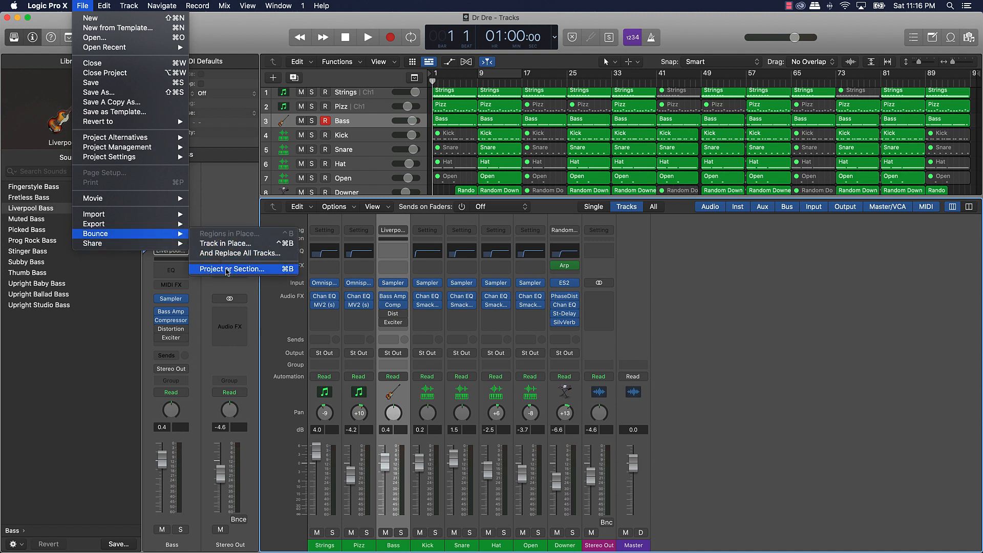
pyautogui.click(228, 269)
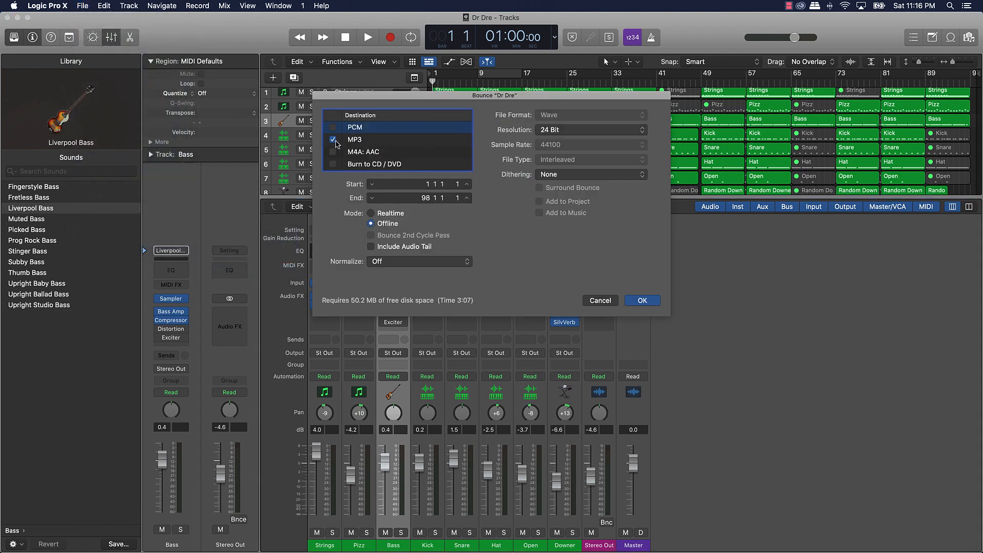
pyautogui.click(334, 140)
pyautogui.click(334, 127)
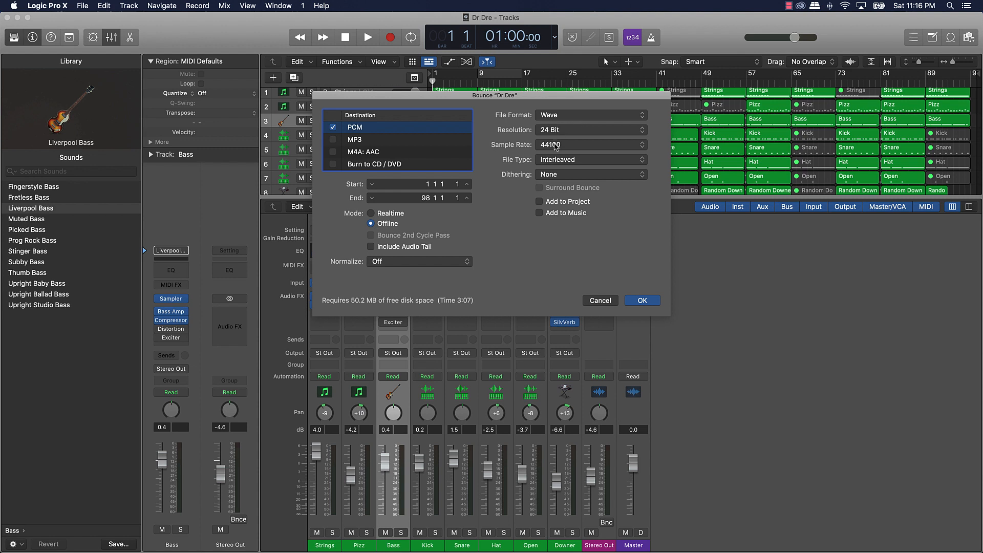
pyautogui.click(556, 145)
pyautogui.click(559, 159)
pyautogui.click(649, 304)
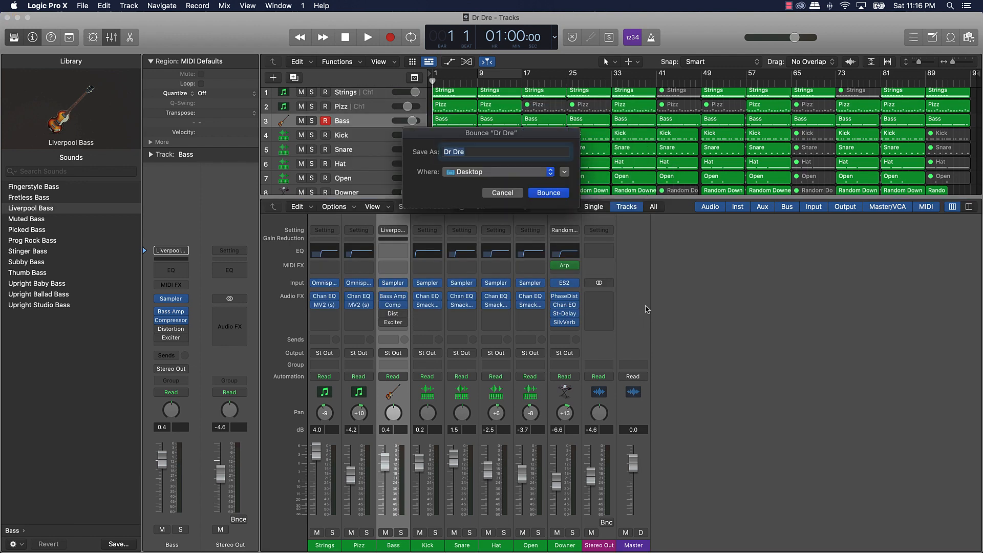
# Name the bounce file "Dr Dre - Beat" and bounce it to the Desktop
pyautogui.click(472, 151)
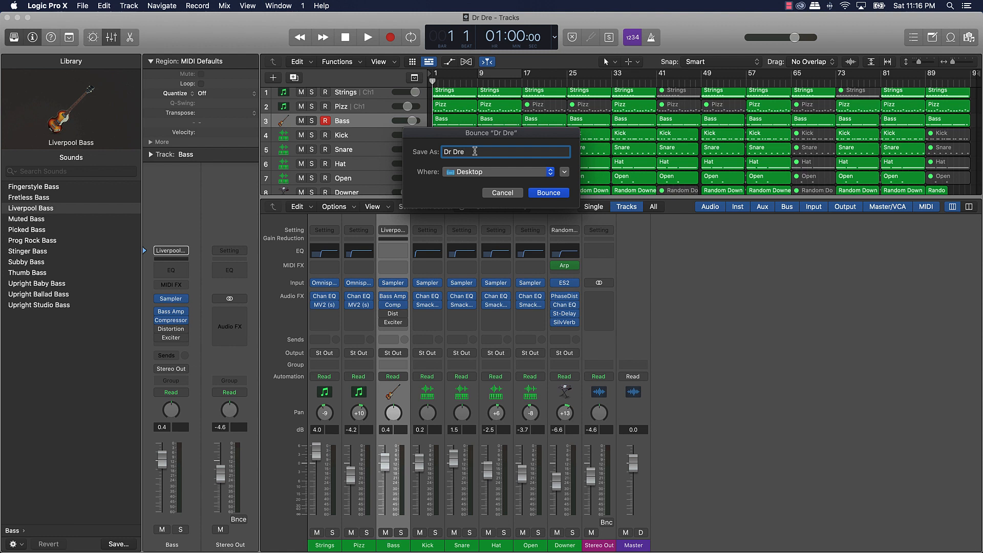
pyautogui.write('- Beat')
pyautogui.press('Return')
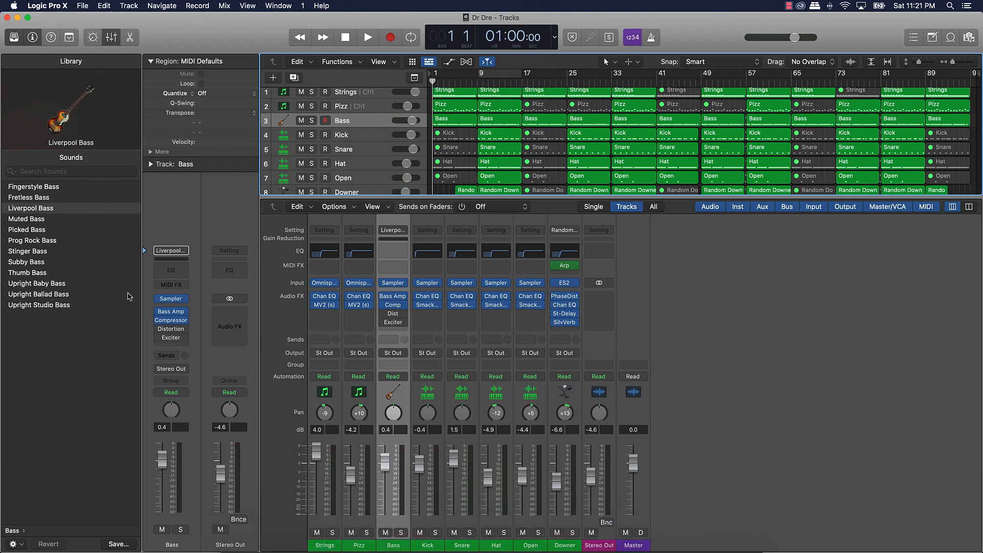
# Start a new project with one audio track, closing the current project and discarding the unsaved Untitled document
pyautogui.click(81, 5)
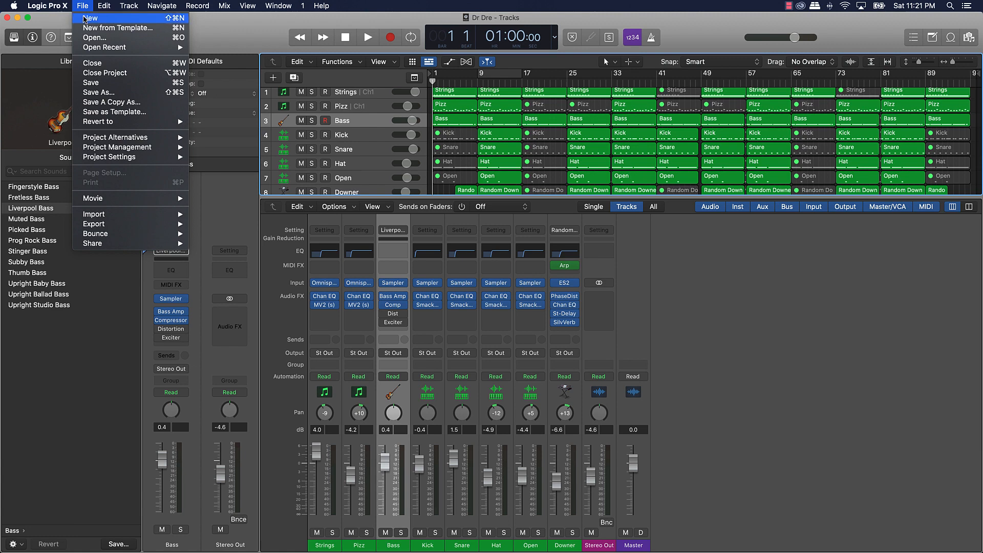
pyautogui.click(95, 20)
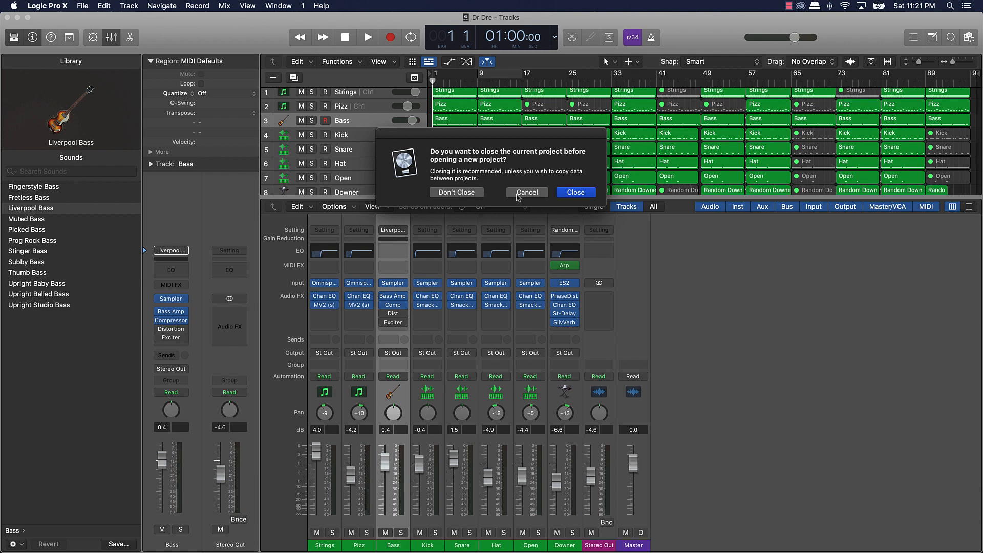
pyautogui.click(575, 193)
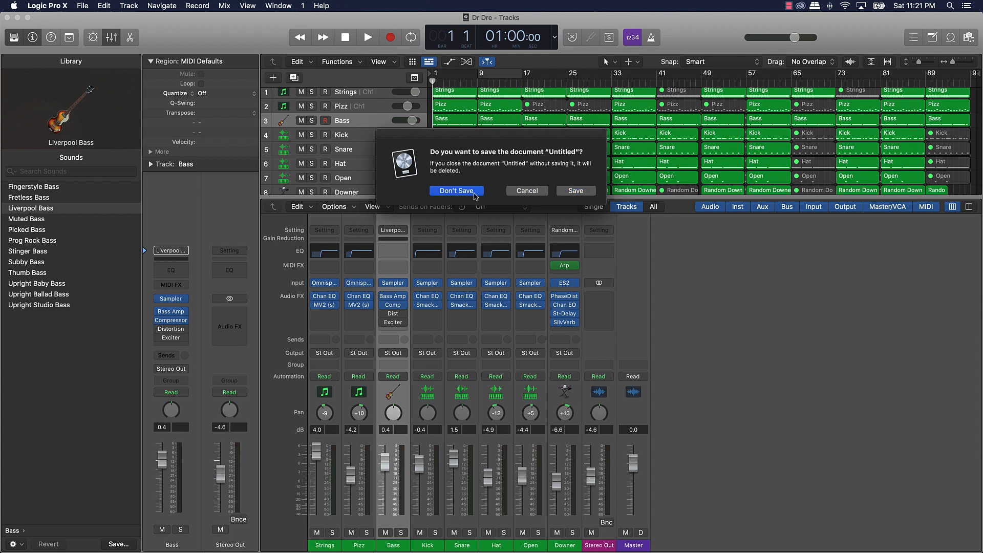
pyautogui.click(456, 191)
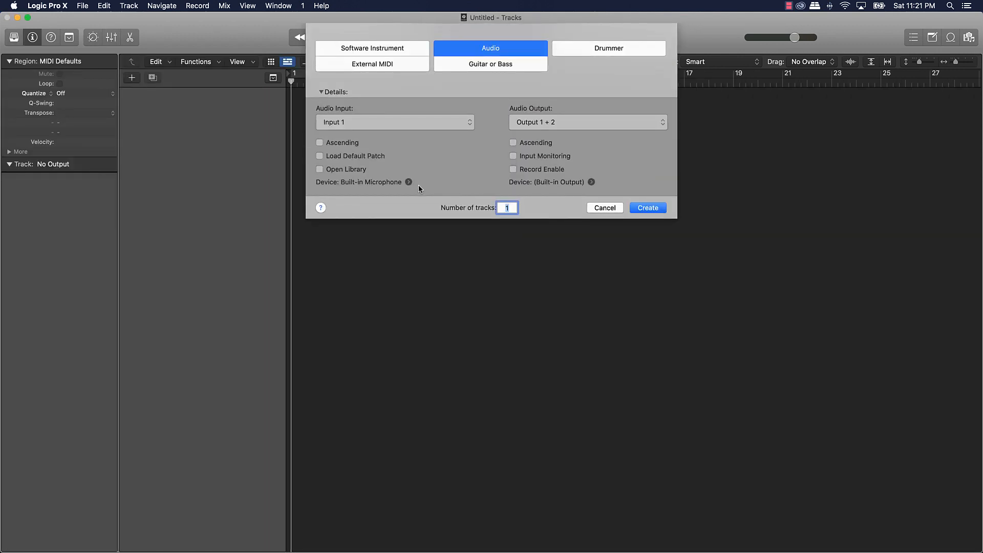
pyautogui.click(654, 211)
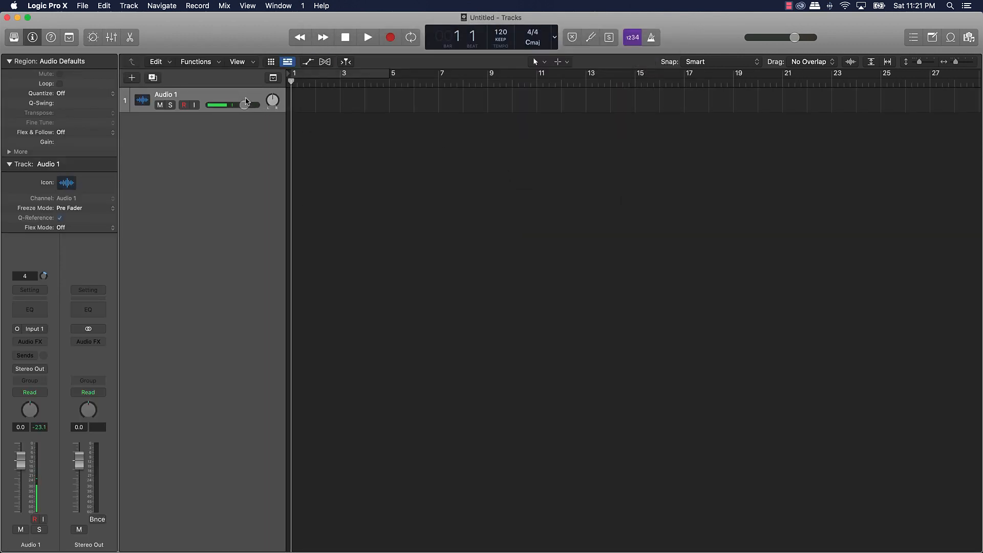
# Import Dr Dre - Beat2.wav from the Desktop at bar 1, switching the project to 48 kHz, and delete the empty Audio 1 track
pyautogui.click(971, 37)
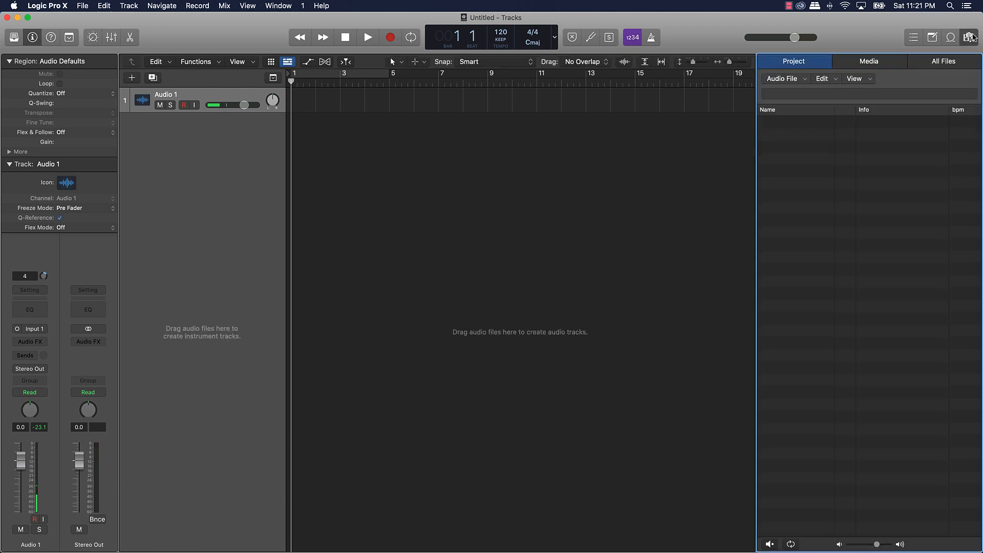
pyautogui.click(957, 63)
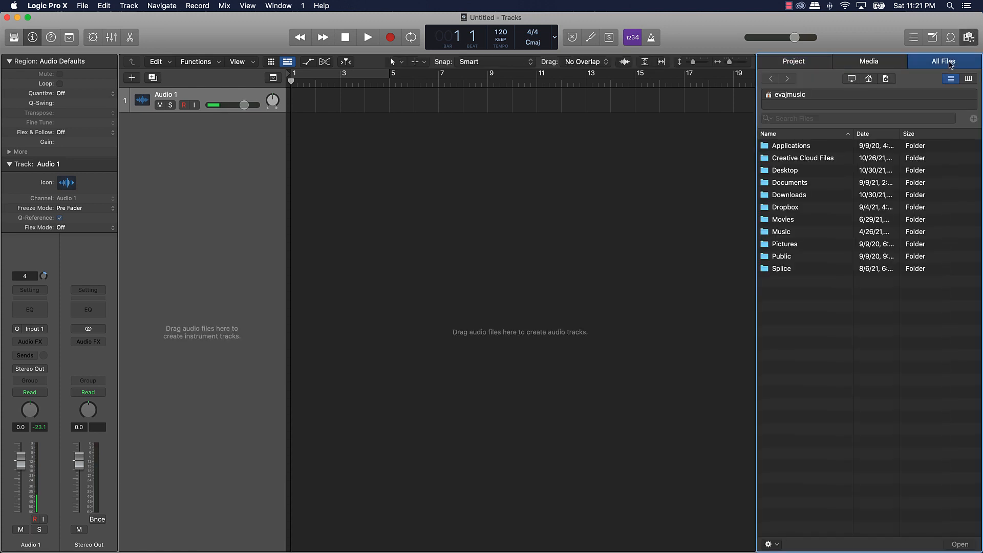
pyautogui.doubleClick(800, 171)
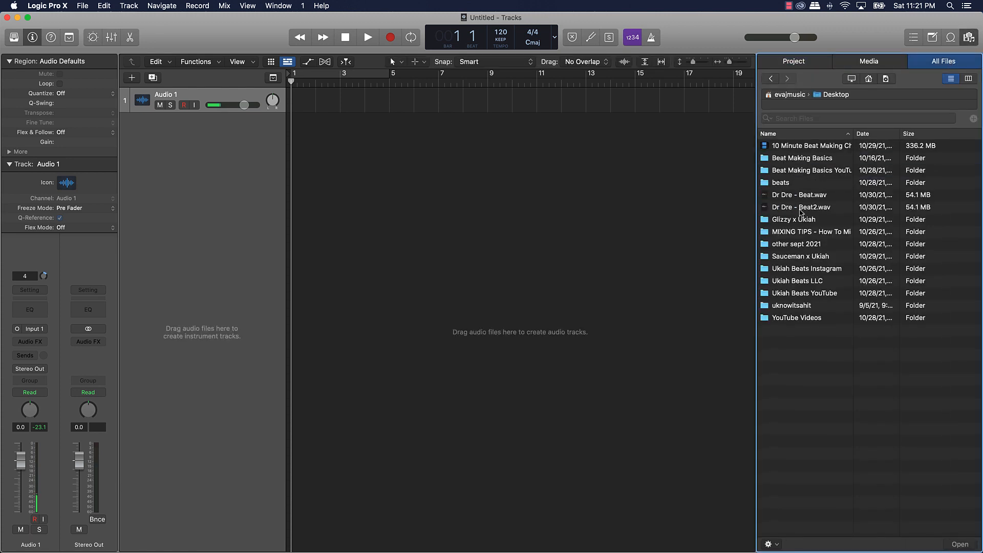
pyautogui.moveTo(802, 212); pyautogui.dragTo(477, 194)
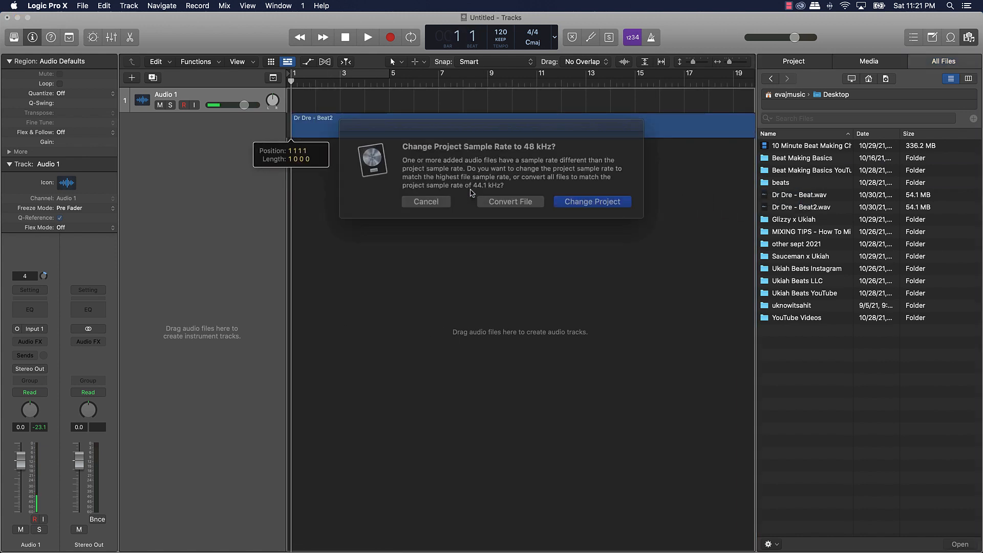
pyautogui.click(563, 198)
pyautogui.click(559, 202)
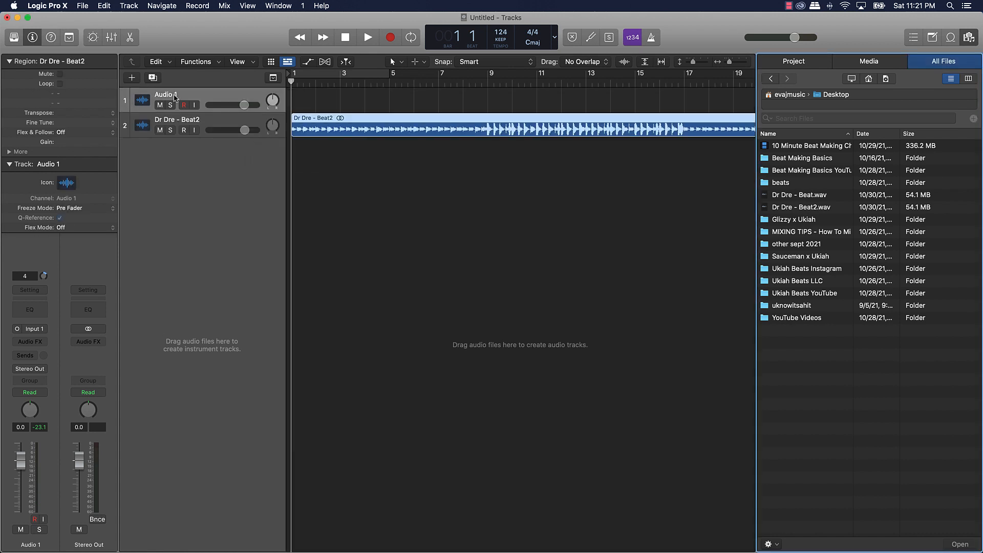
pyautogui.press('super+BackSpace')
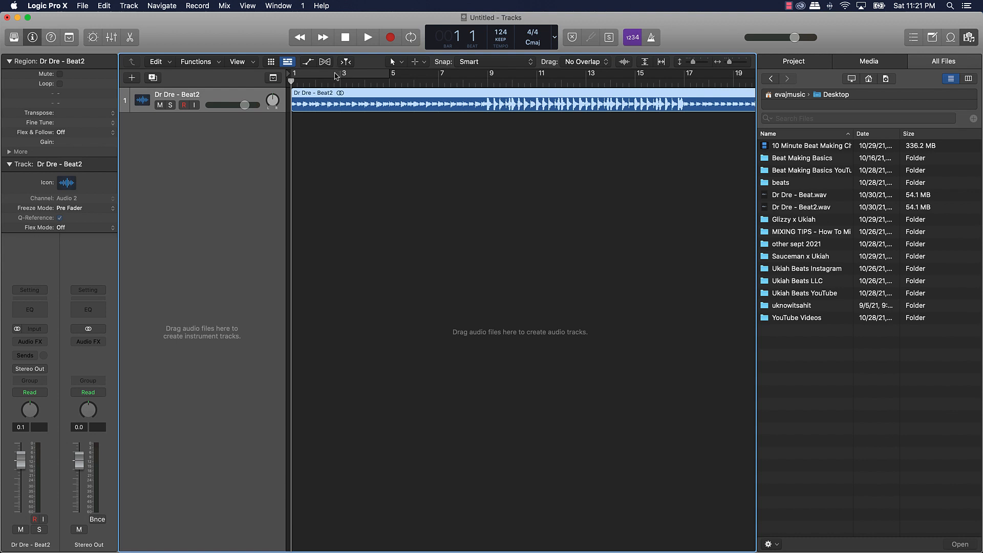
# Set the cycle range to bars 9 through 17 and play the bounced beat in that loop
pyautogui.moveTo(336, 76); pyautogui.dragTo(681, 84)
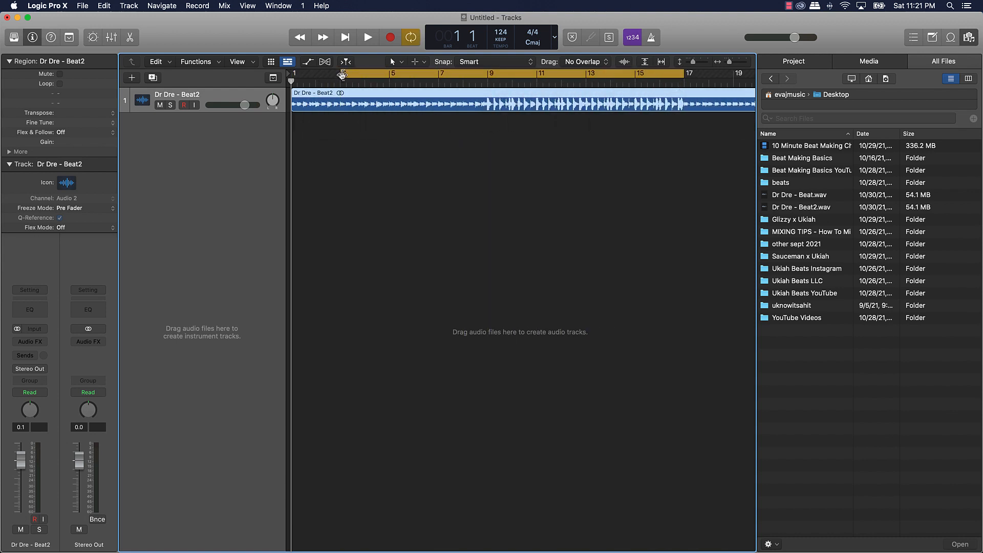
pyautogui.moveTo(343, 74); pyautogui.dragTo(493, 75)
pyautogui.hscroll(6, 502, 79)
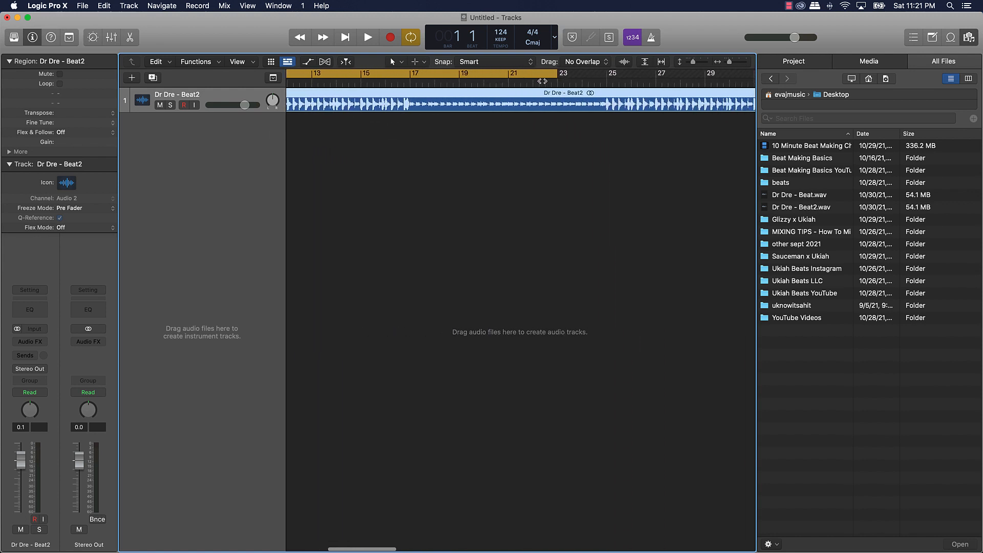
pyautogui.moveTo(553, 75); pyautogui.dragTo(405, 87)
pyautogui.press('space')
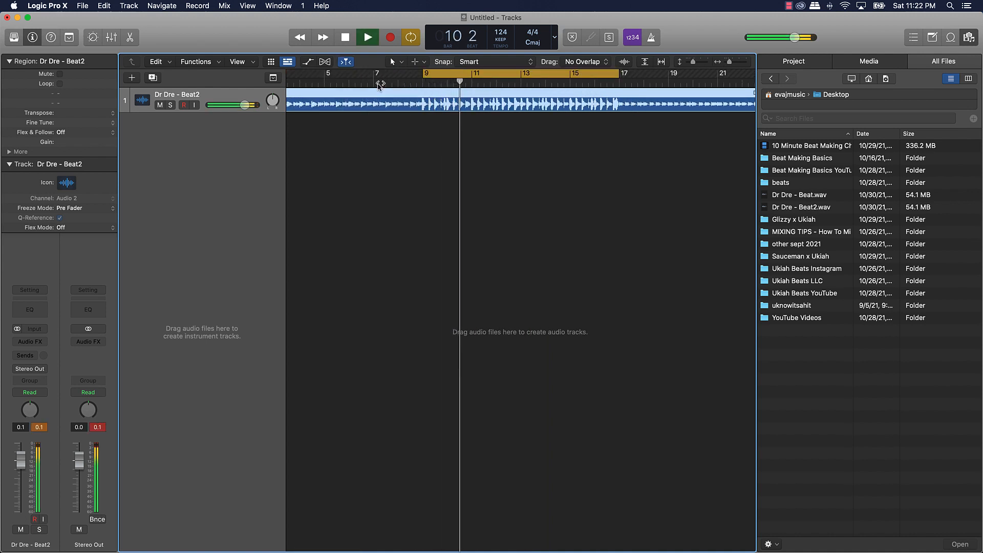
# Insert the stereo version of the Ozone 9 plug-in on the Stereo Out channel
pyautogui.click(93, 341)
pyautogui.moveTo(146, 363)
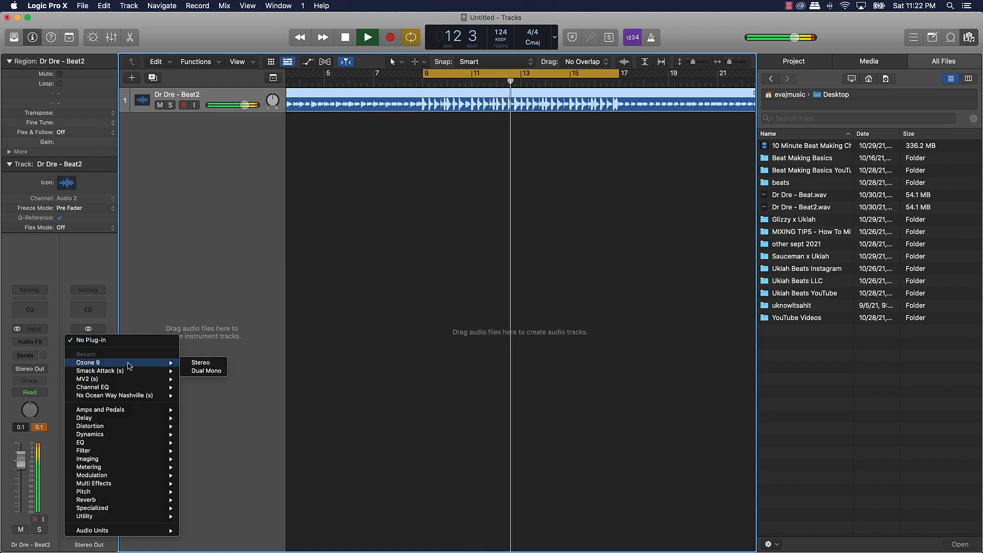
pyautogui.click(204, 364)
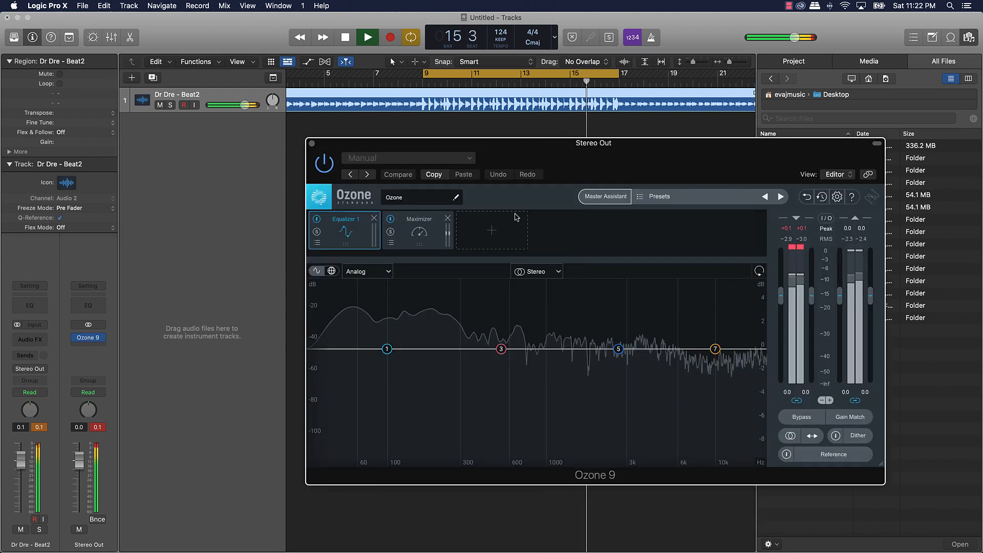
# Set the Ozone 9 Maximizer's ceiling to -0.5 dB, stop playback, and close the plug-in window, leaving the beat's region deselected
pyautogui.click(408, 238)
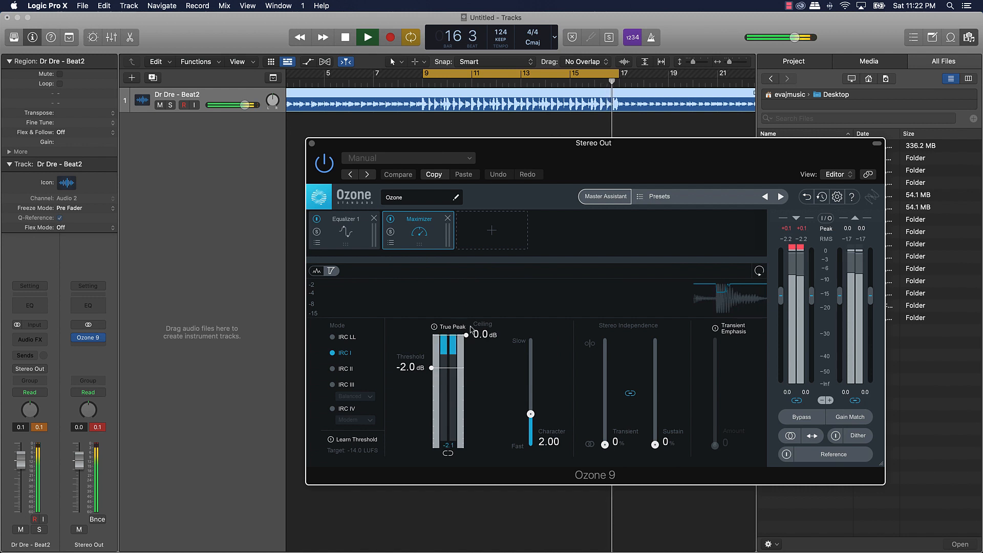
pyautogui.moveTo(466, 337); pyautogui.dragTo(466, 346)
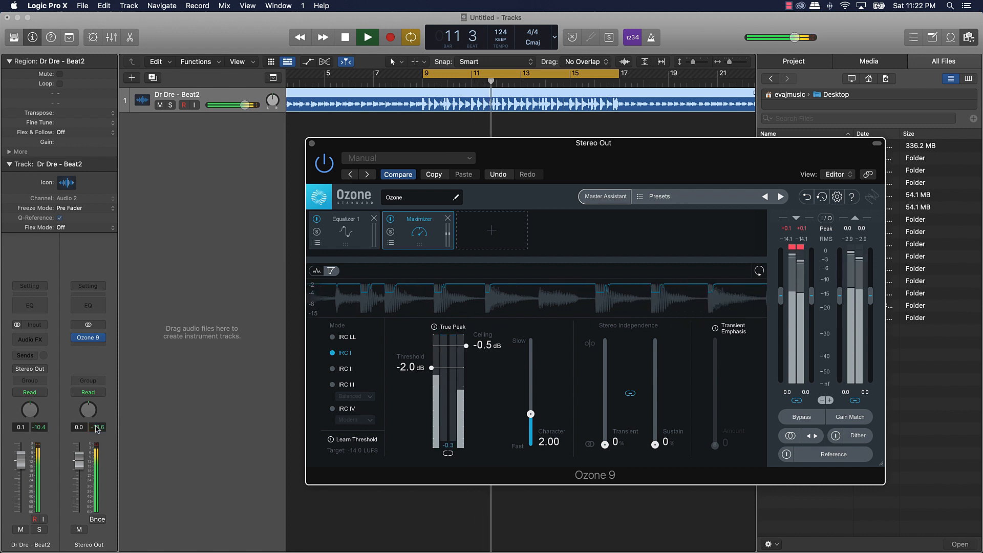
pyautogui.click(176, 392)
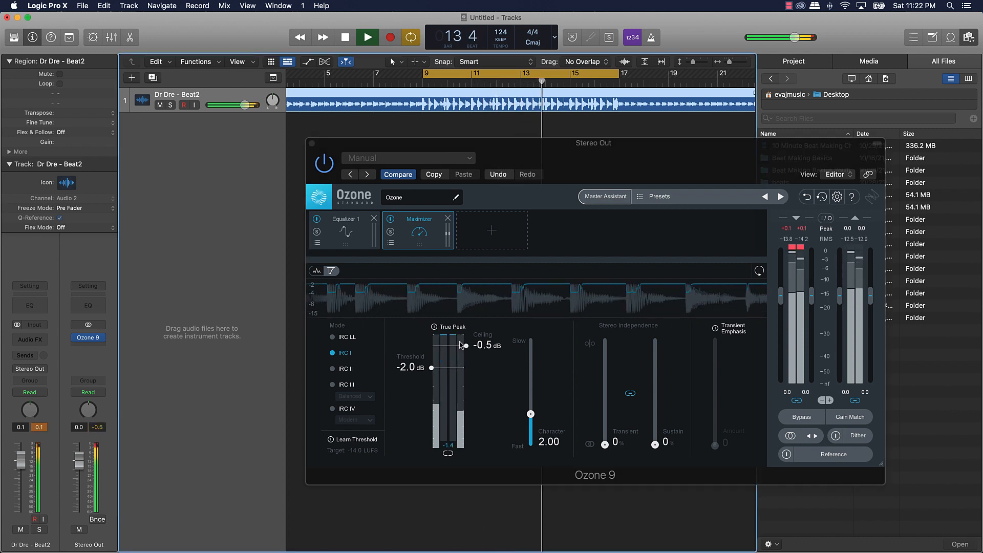
pyautogui.press('space')
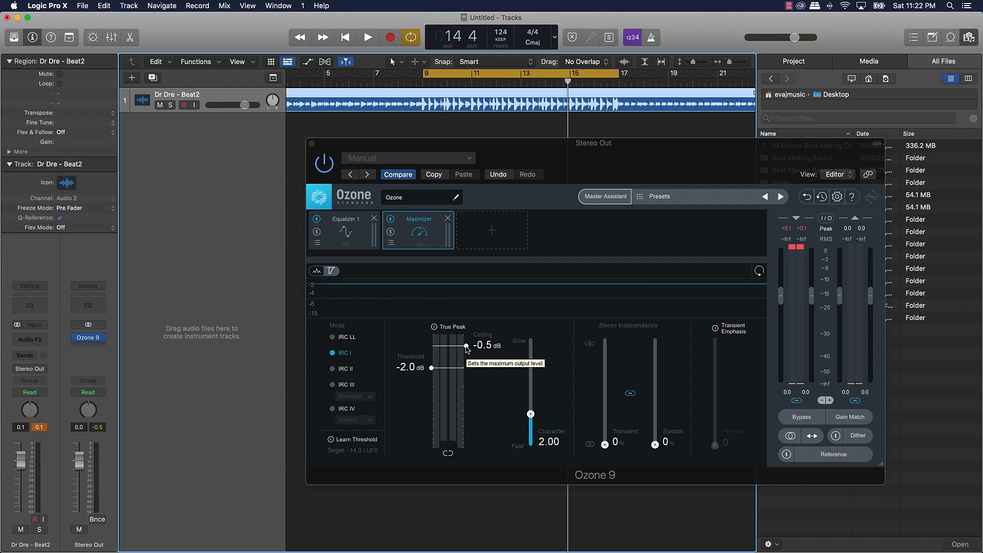
pyautogui.click(803, 248)
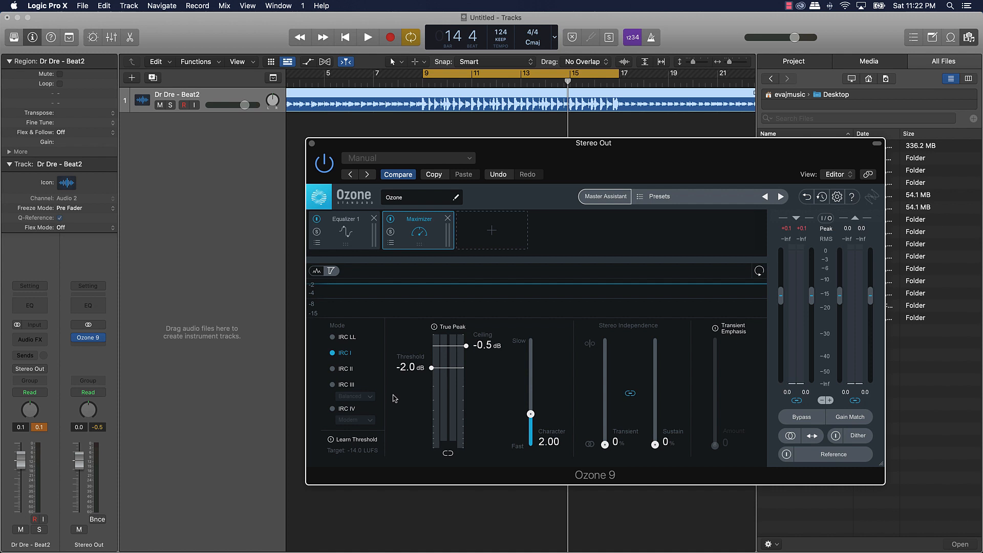
pyautogui.click(311, 144)
pyautogui.click(428, 150)
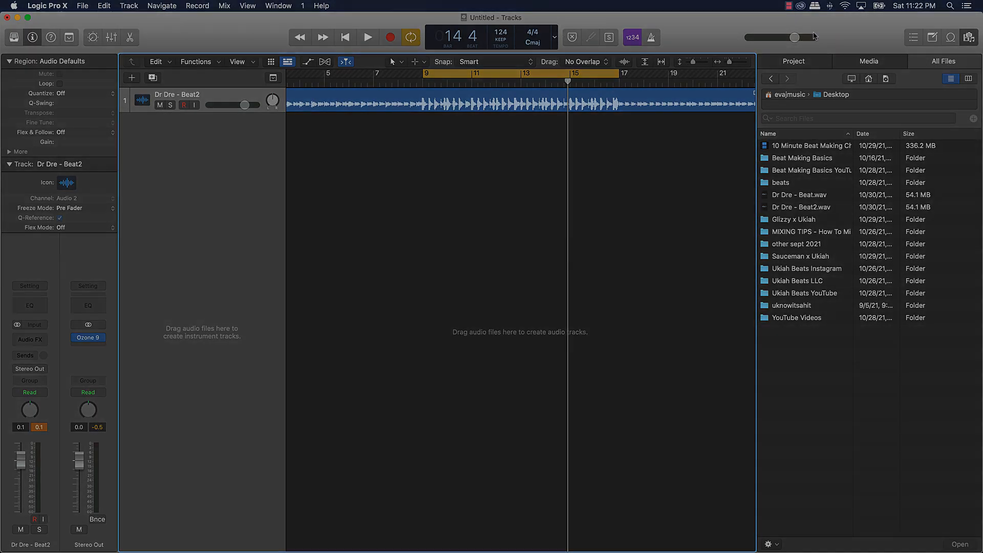